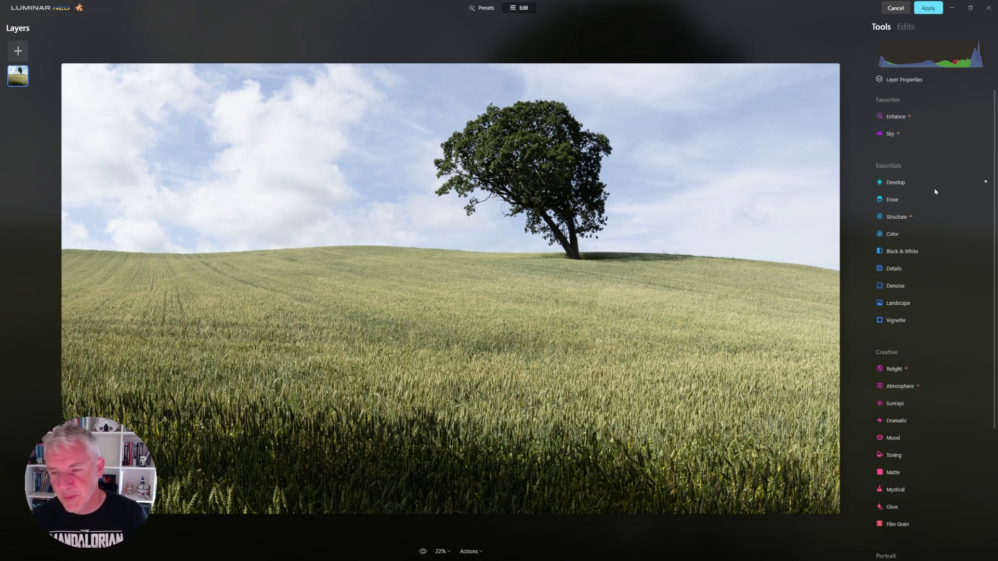
In the Develop tool's Light section, set Exposure to -0.43, Smart Contrast to 5, Highlights to -4 and Shadows to 13.
left_click(907, 183)
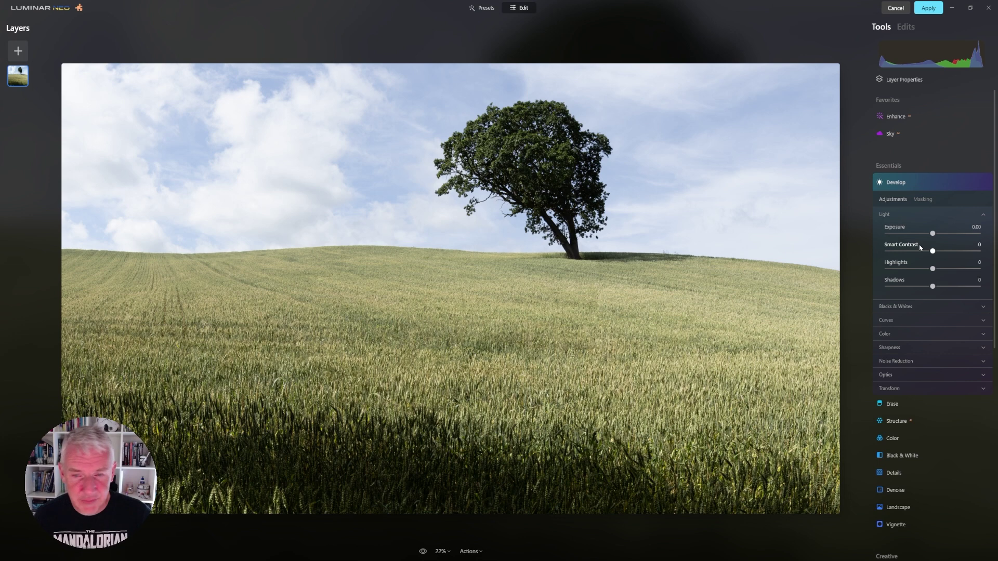
left_click_drag(933, 235, 928, 234)
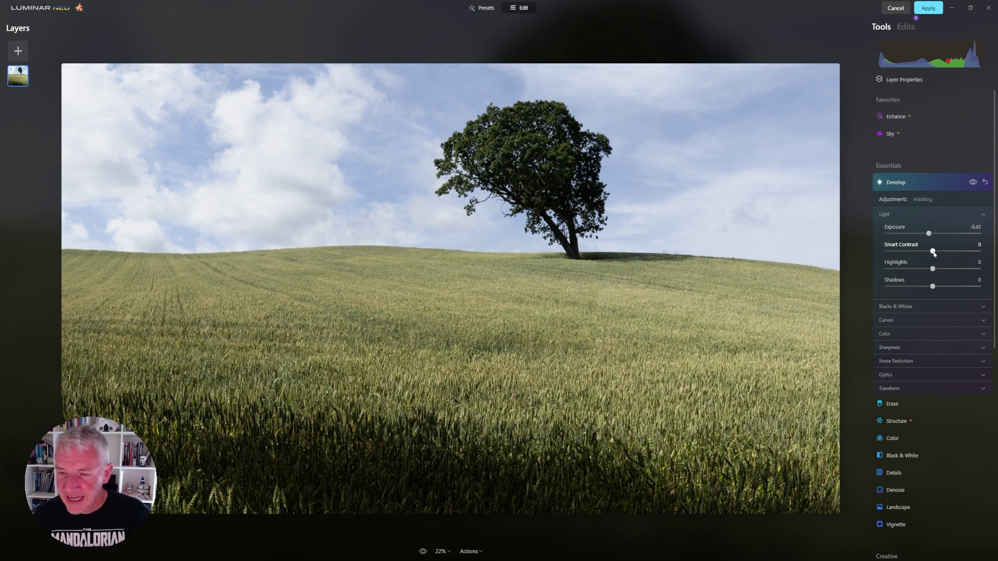
left_click_drag(934, 253, 937, 253)
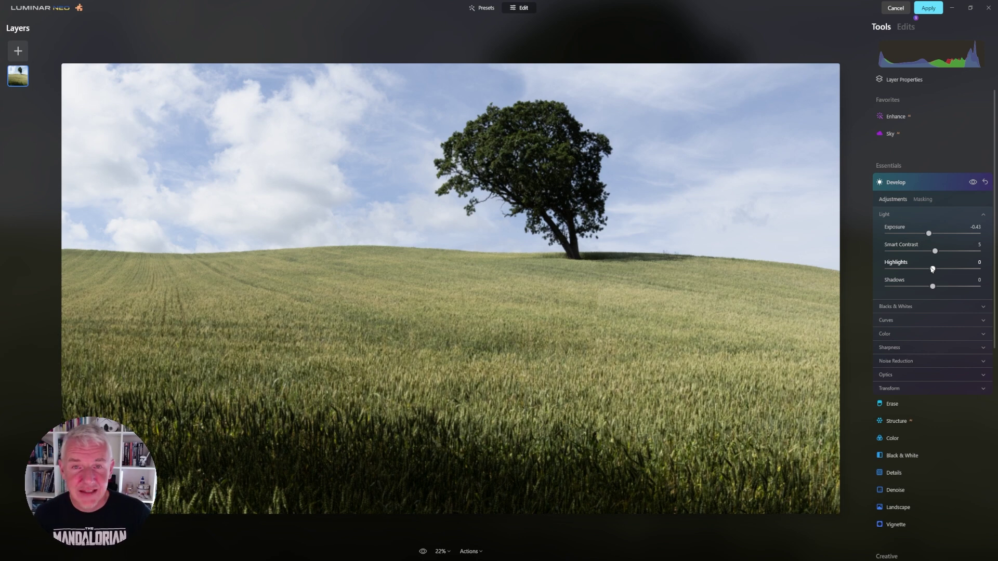
left_click_drag(932, 269, 931, 269)
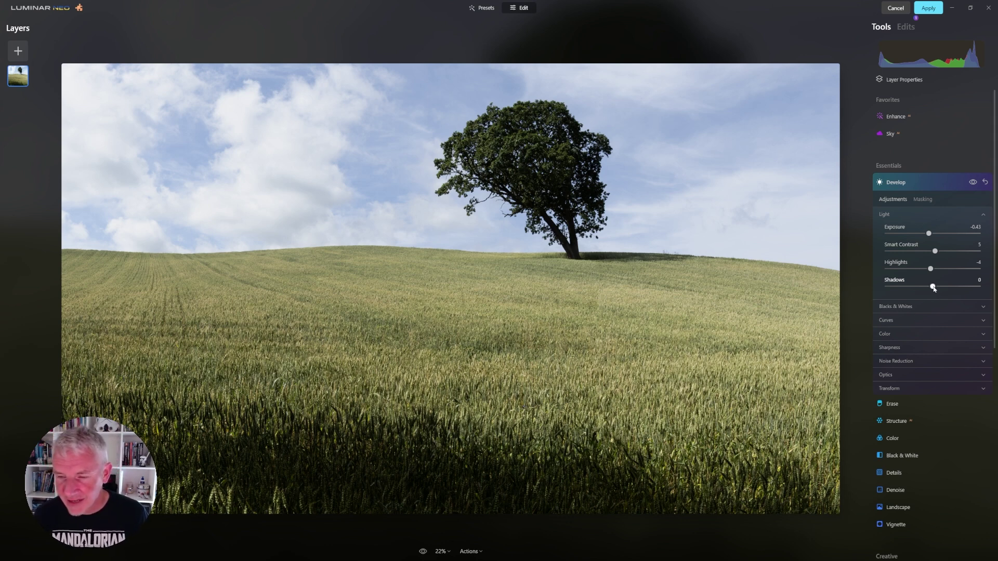
left_click_drag(935, 289, 940, 289)
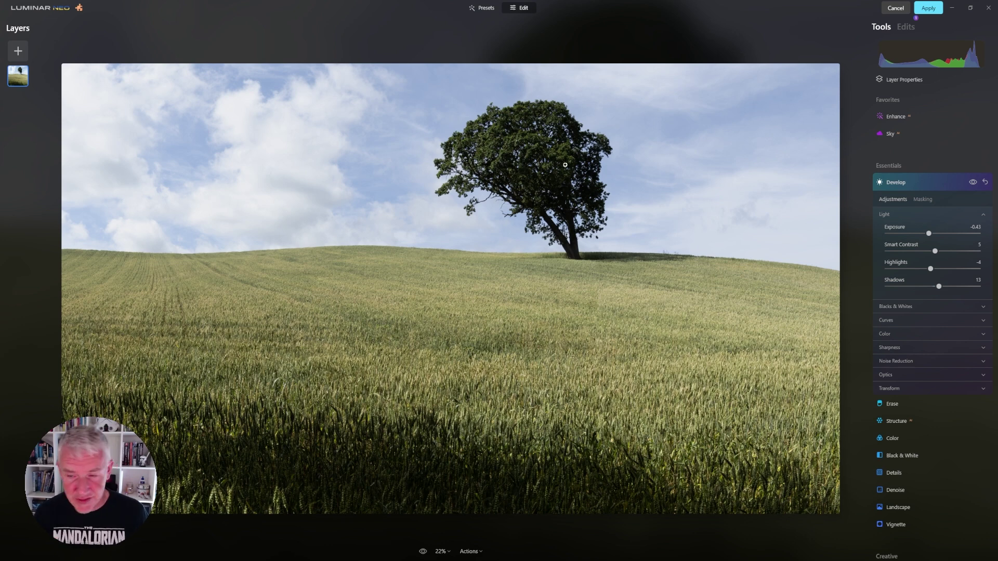
In Develop's Blacks & Whites section, set Blacks to 17 and Whites to -29.
left_click(909, 307)
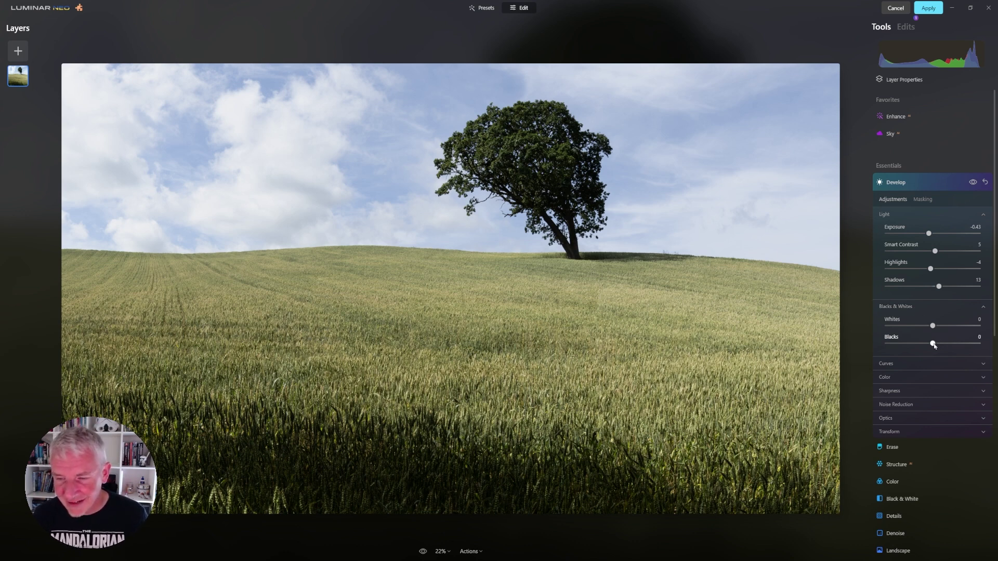
left_click_drag(934, 345, 942, 346)
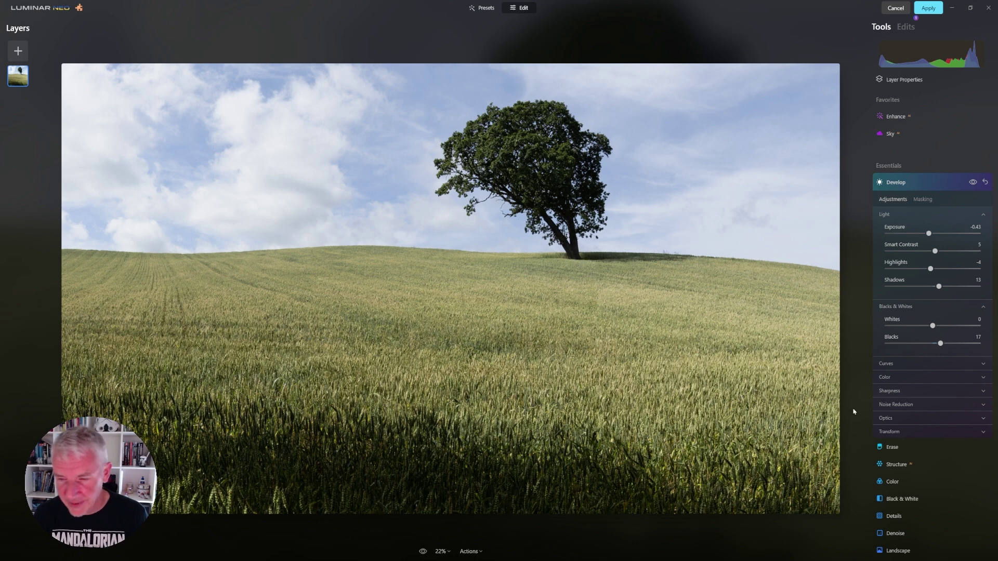
mouse_move(933, 326)
left_mouse_down()
mouse_move(907, 326)
mouse_move(954, 329)
mouse_move(919, 329)
left_mouse_up()
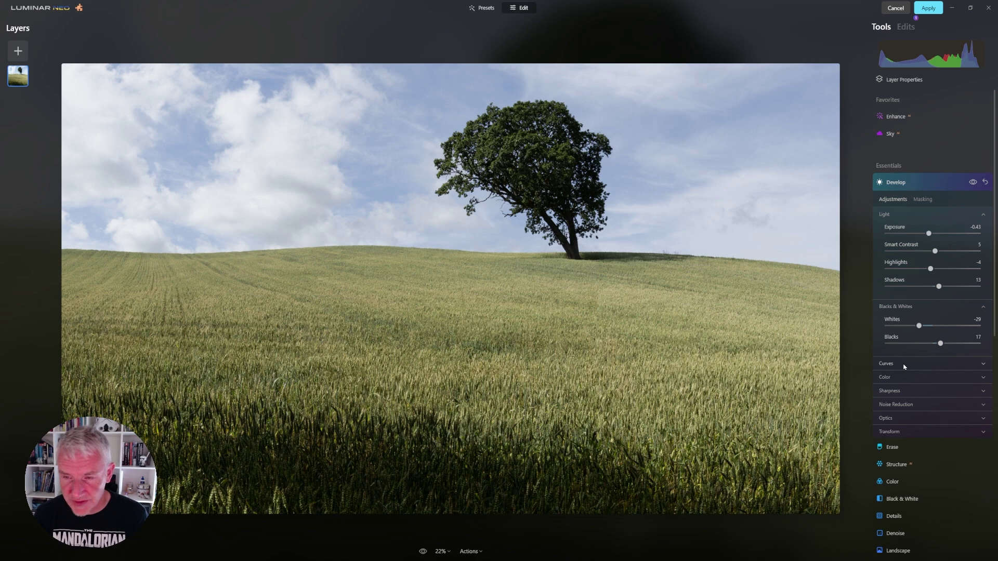
left_click(903, 381)
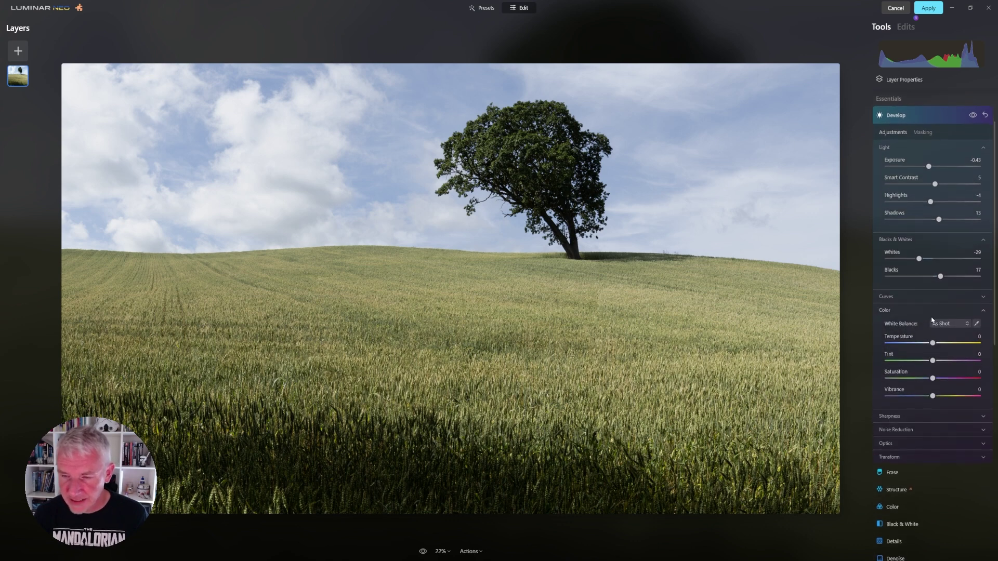
mouse_move(933, 396)
left_mouse_down()
mouse_move(897, 398)
mouse_move(961, 398)
mouse_move(933, 398)
left_mouse_up()
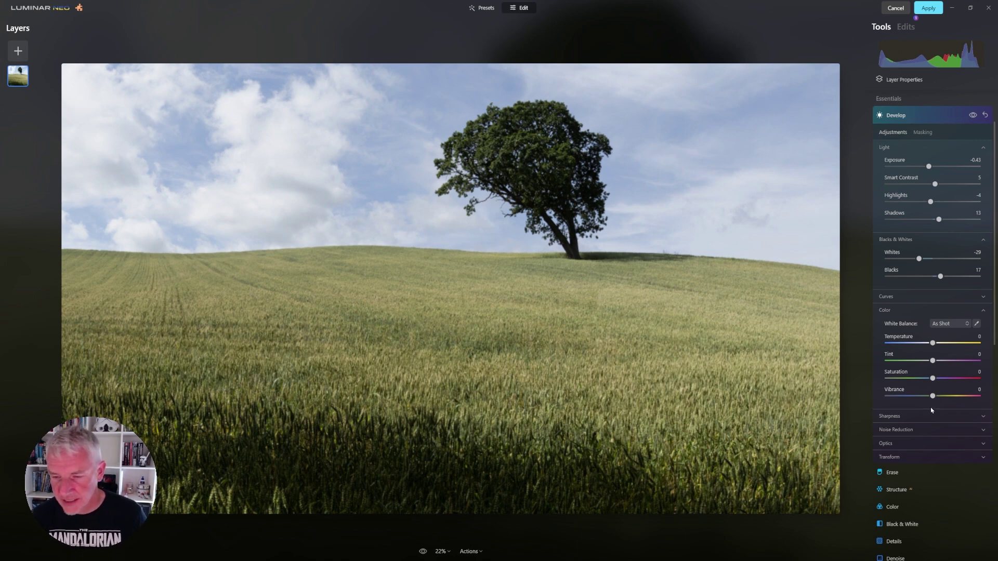
left_click(942, 416)
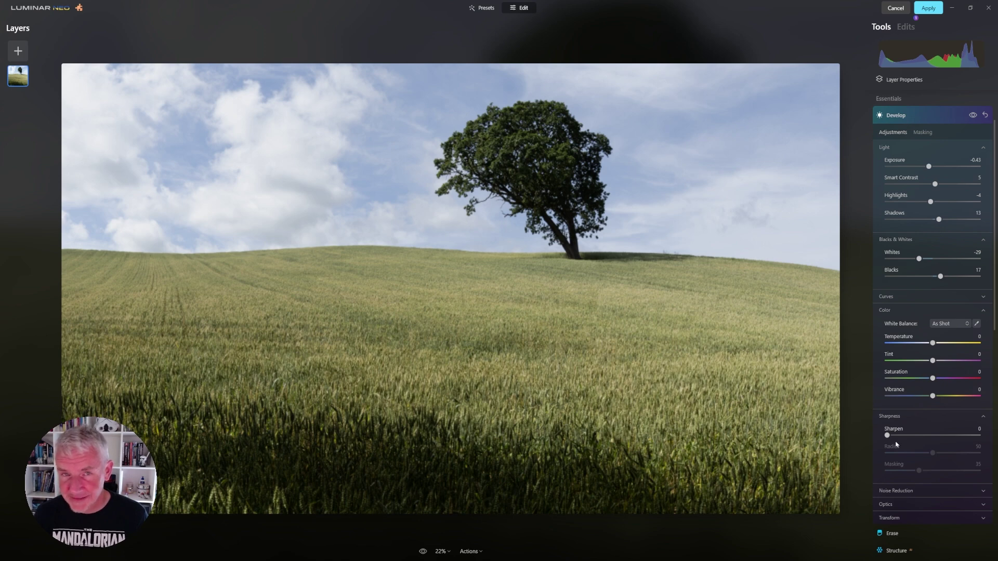
left_click(892, 121)
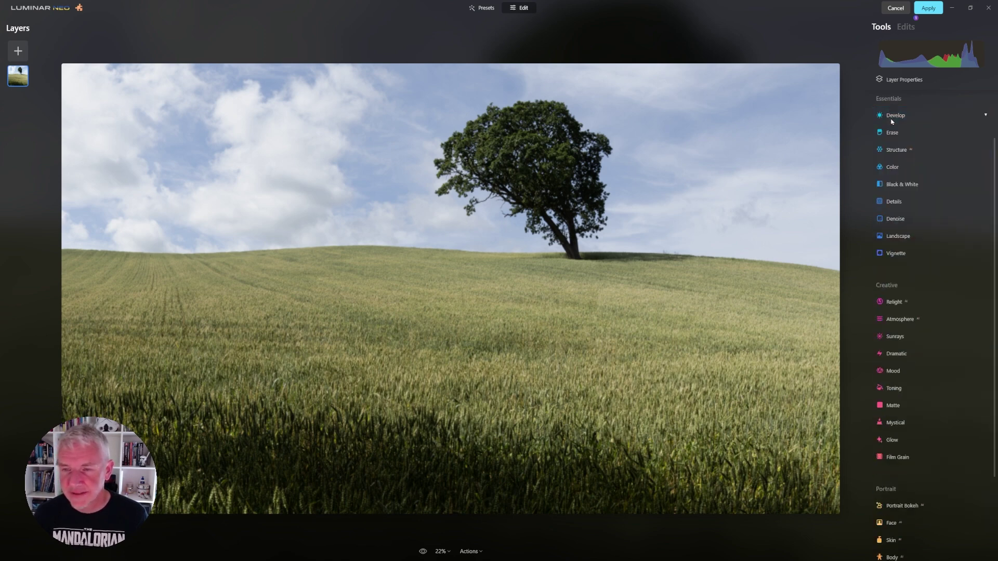
Apply the Structure tool to the photo with an Amount of 9.
left_click(901, 151)
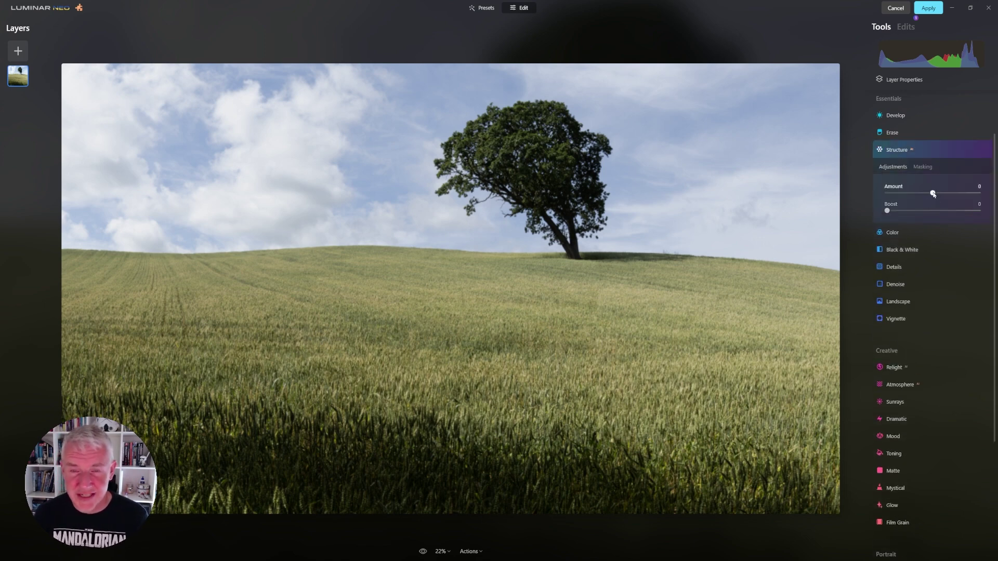
left_click_drag(933, 194, 939, 195)
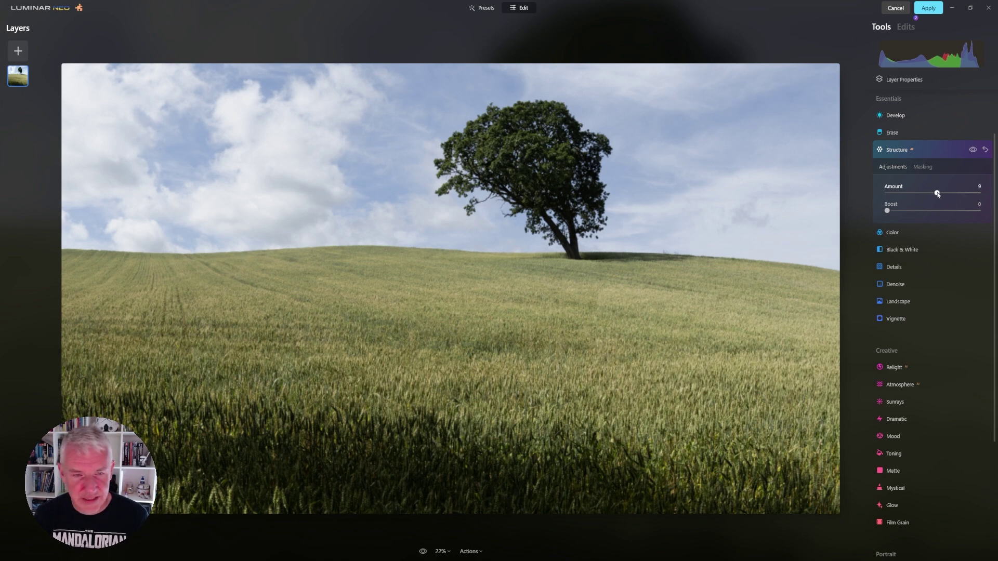
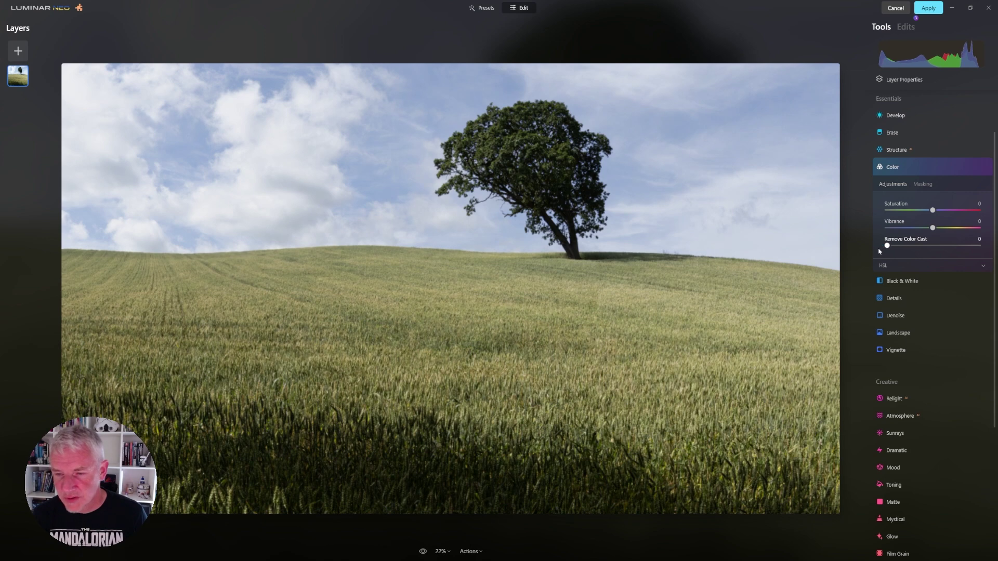
In the Color tool's HSL Saturation channels, set Blue to -23 to mute the sky.
left_click(882, 267)
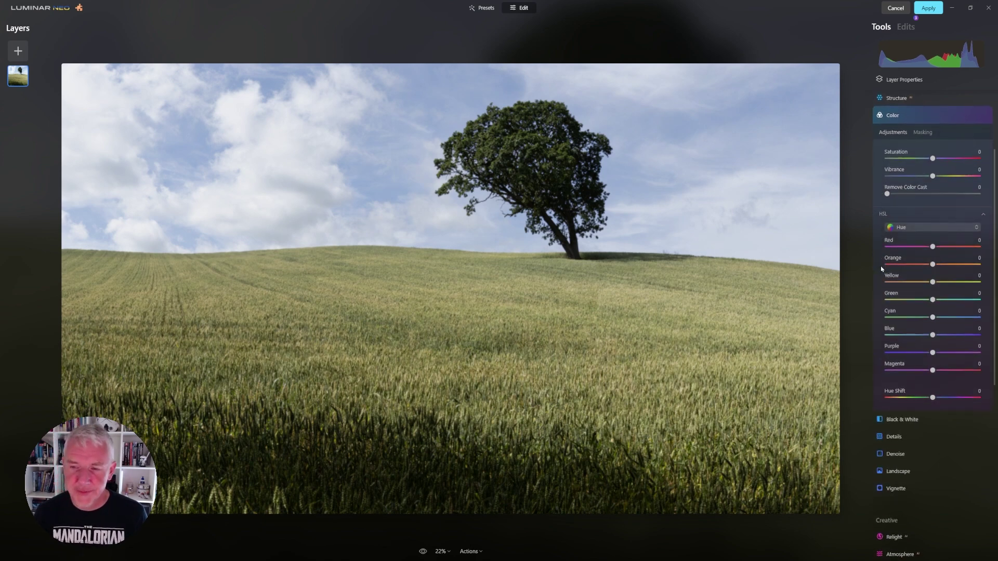
left_click(951, 228)
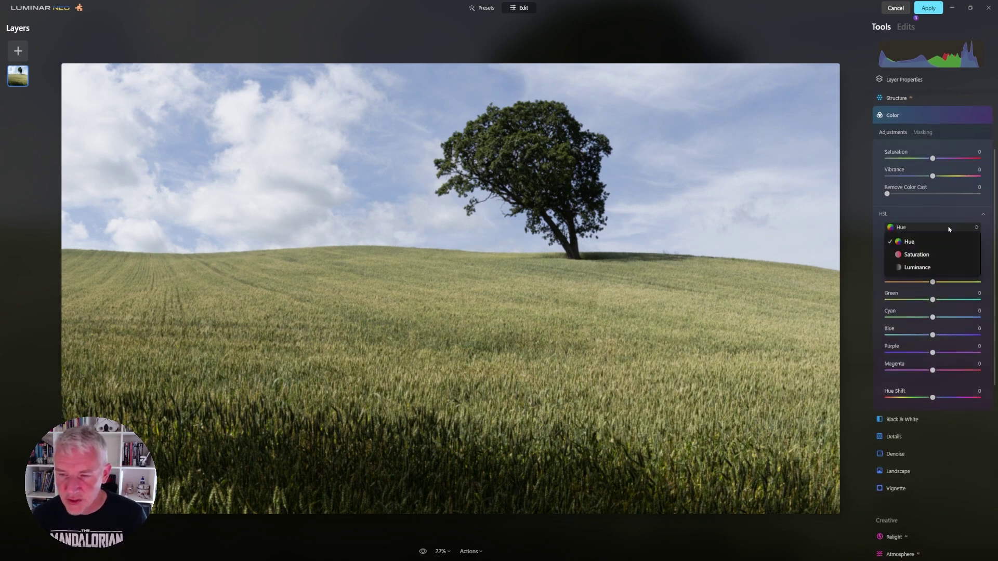
left_click(920, 257)
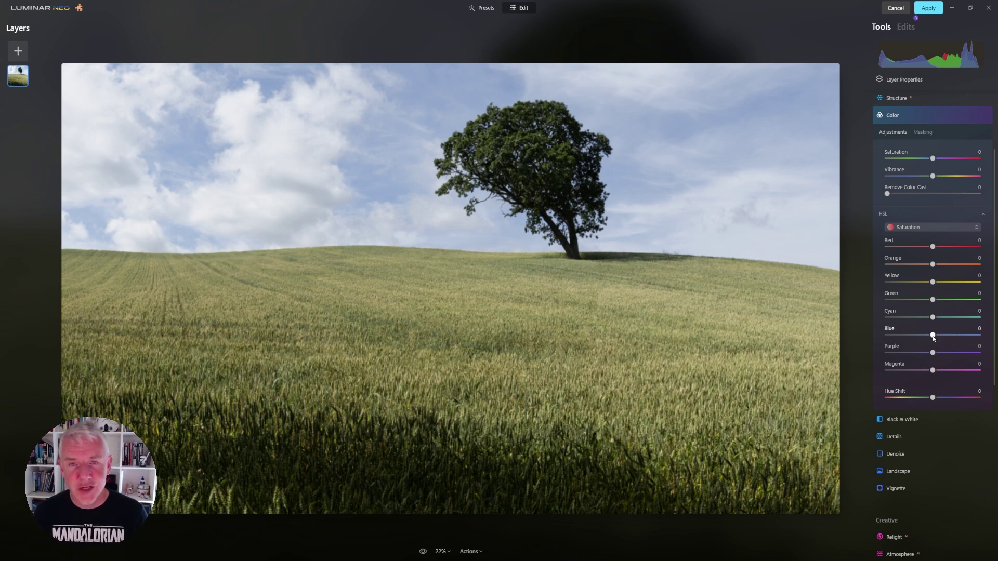
left_click_drag(933, 337, 923, 337)
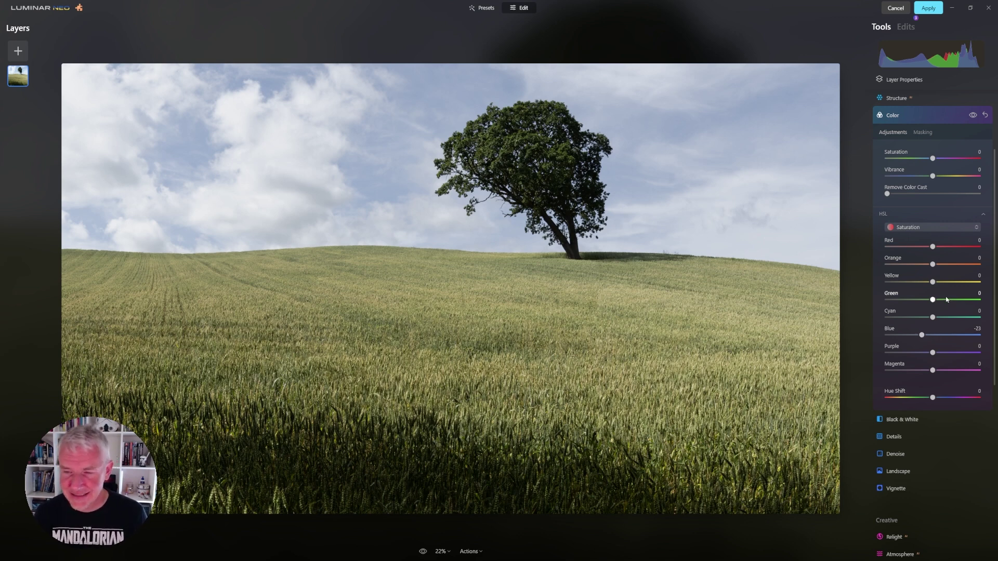
mouse_move(932, 282)
left_mouse_down()
mouse_move(900, 283)
mouse_move(973, 288)
mouse_move(932, 285)
left_mouse_up()
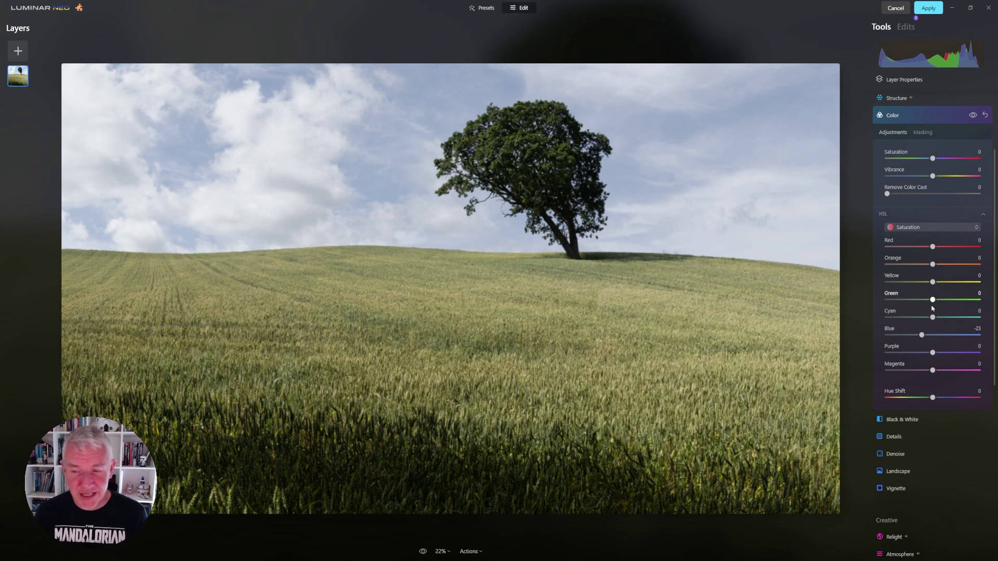
In the HSL Luminance channels, set Blue to -47 to darken the sky.
left_click(930, 228)
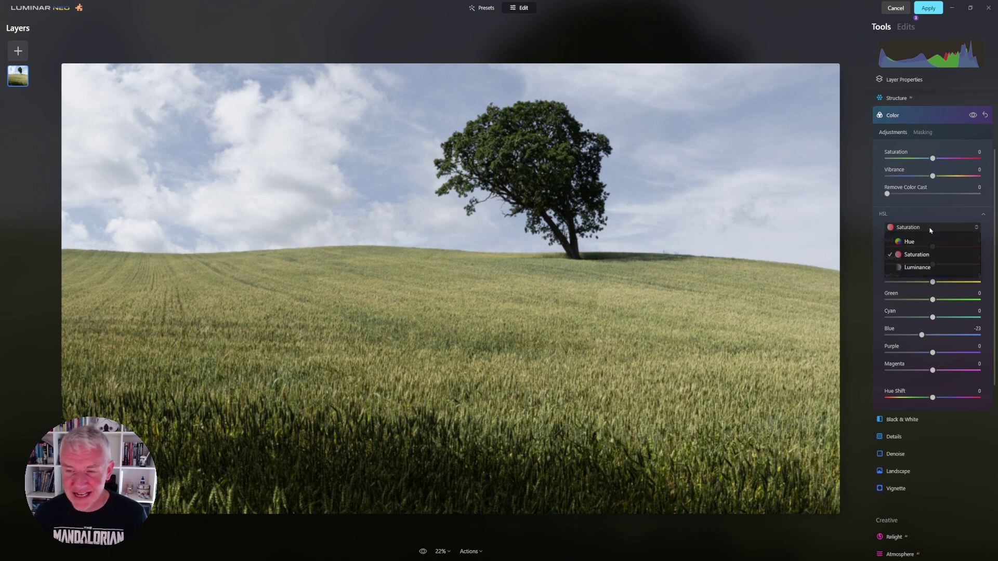
left_click(926, 268)
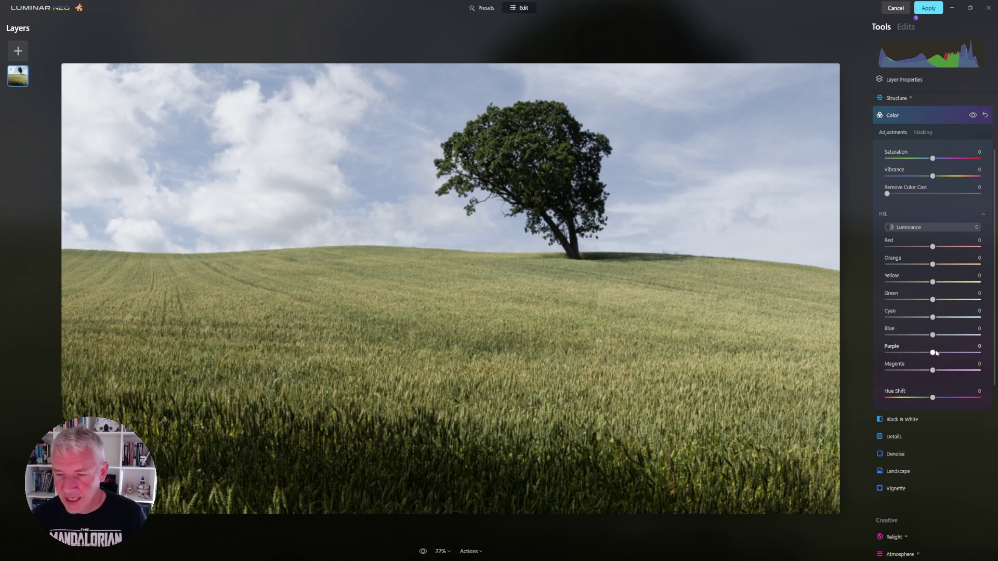
left_click_drag(933, 335, 911, 335)
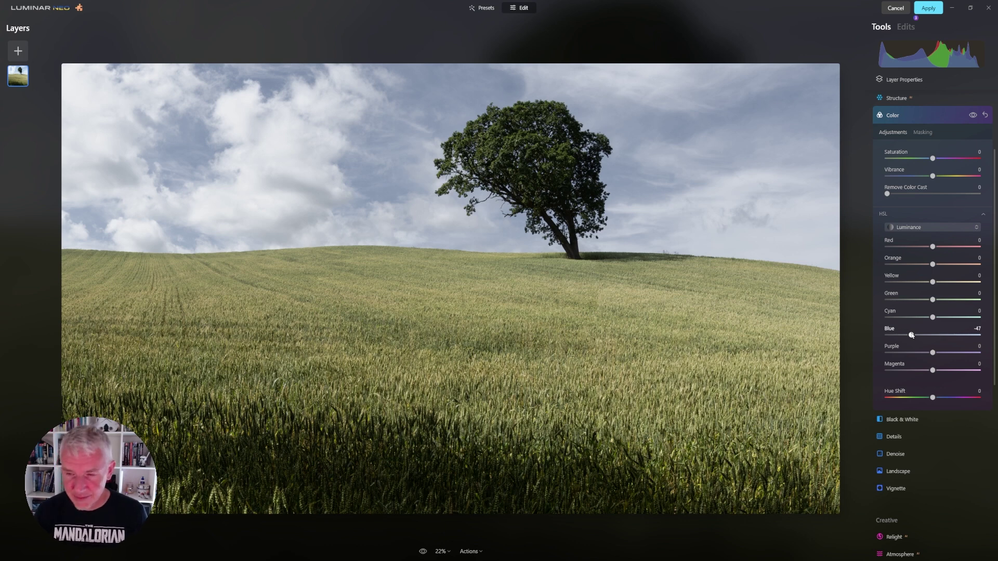
Set the HSL Saturation of Yellow to -11 and Green to -5 to mute the field.
left_click(942, 227)
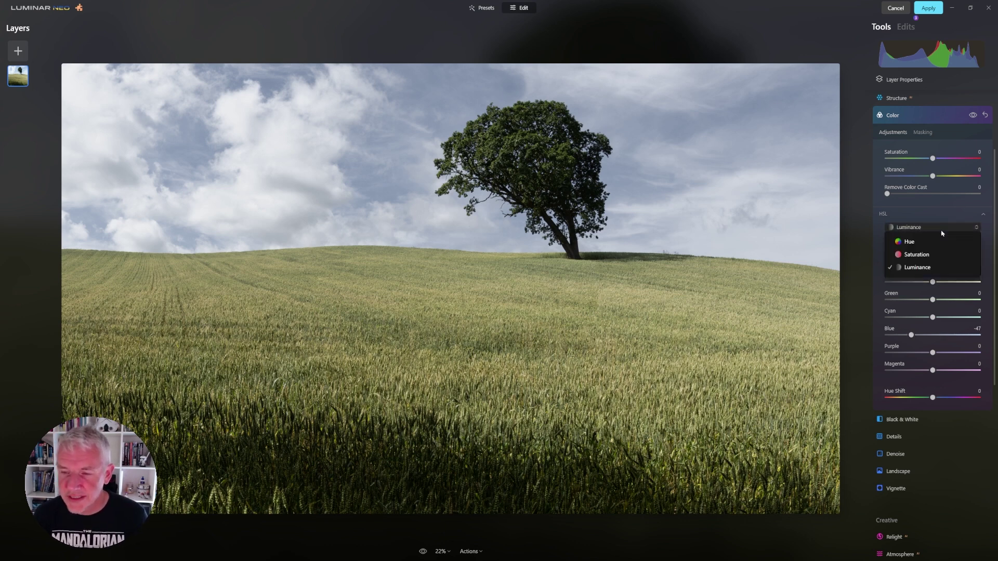
left_click(929, 255)
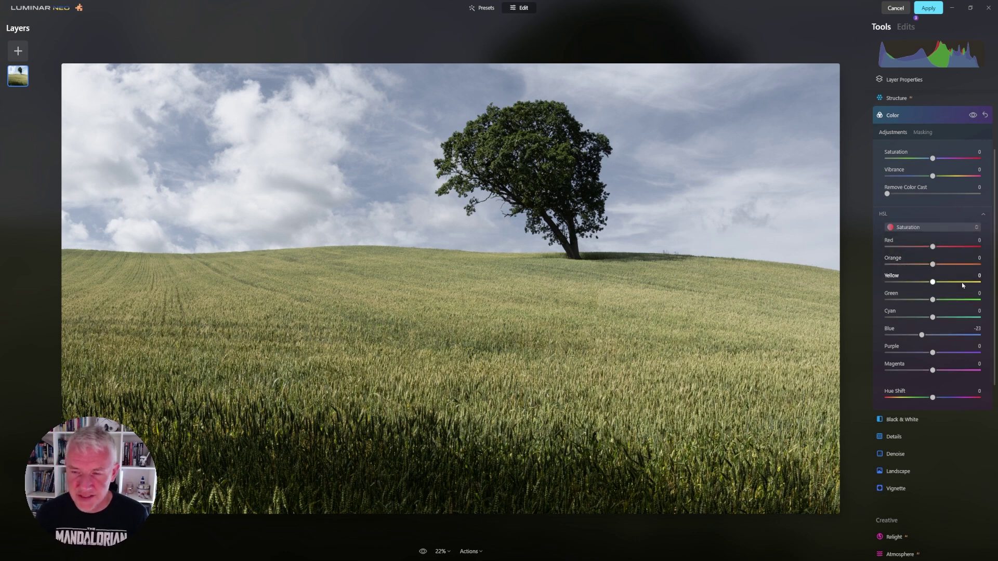
left_click_drag(932, 283, 928, 283)
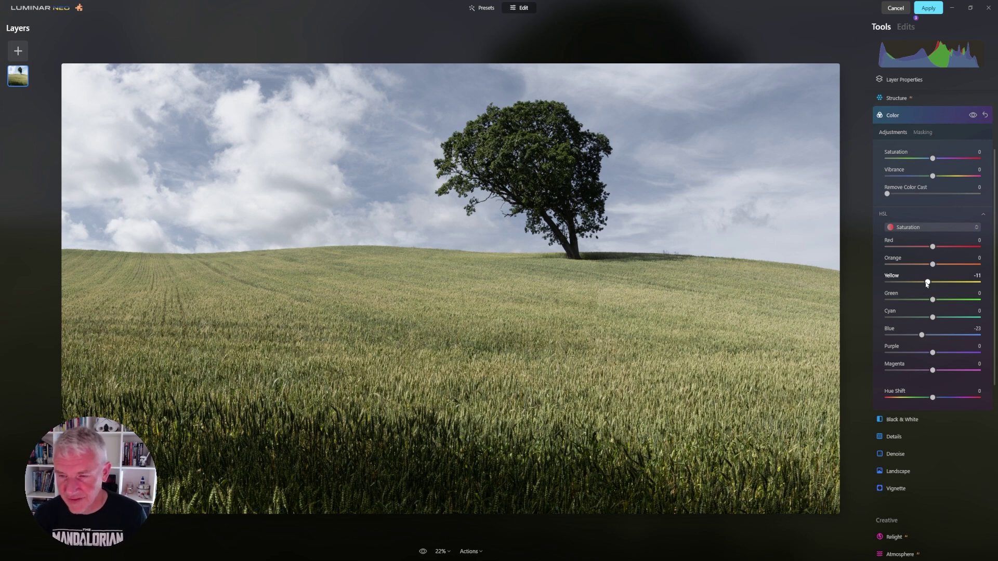
mouse_move(932, 300)
left_mouse_down()
mouse_move(872, 298)
mouse_move(978, 300)
mouse_move(930, 303)
left_mouse_up()
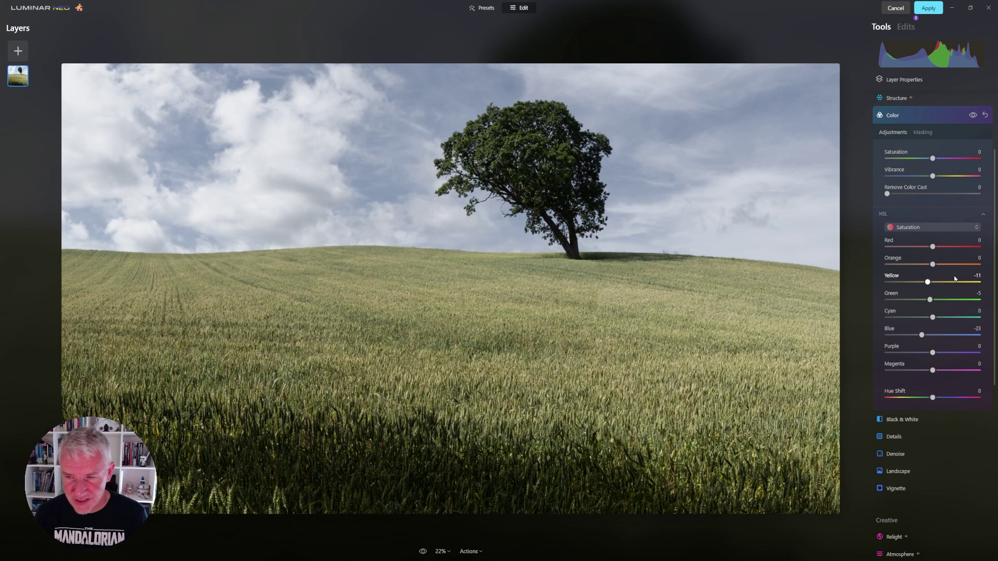
Compare the edited photo with the original by toggling the before/after preview several times.
left_click(423, 552)
left_click(422, 551)
left_click(422, 552)
left_click(423, 551)
left_click(422, 551)
left_click(423, 551)
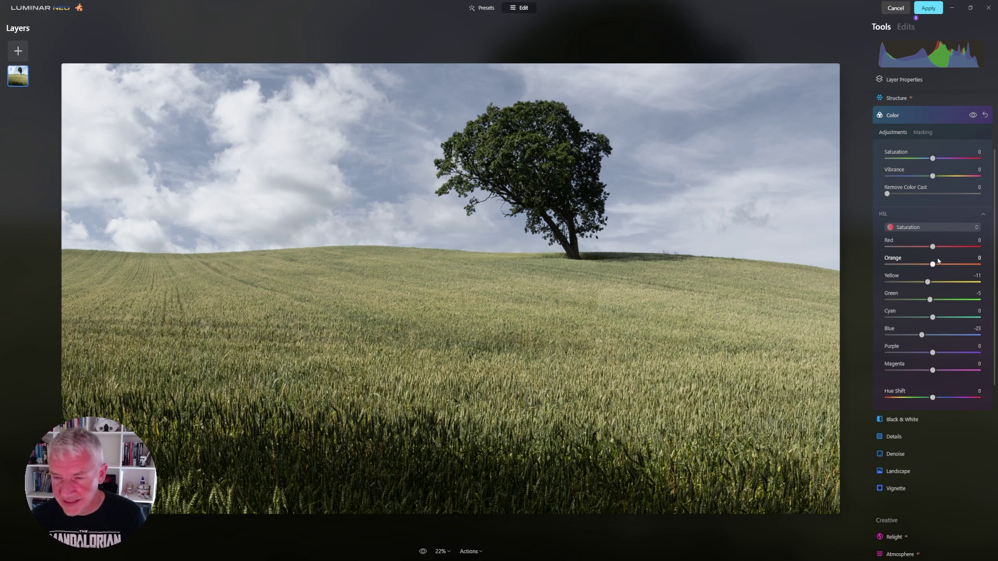
Set the HSL Luminance of Yellow to -8 and Green to -11, and compare the photo with the original.
left_click(926, 229)
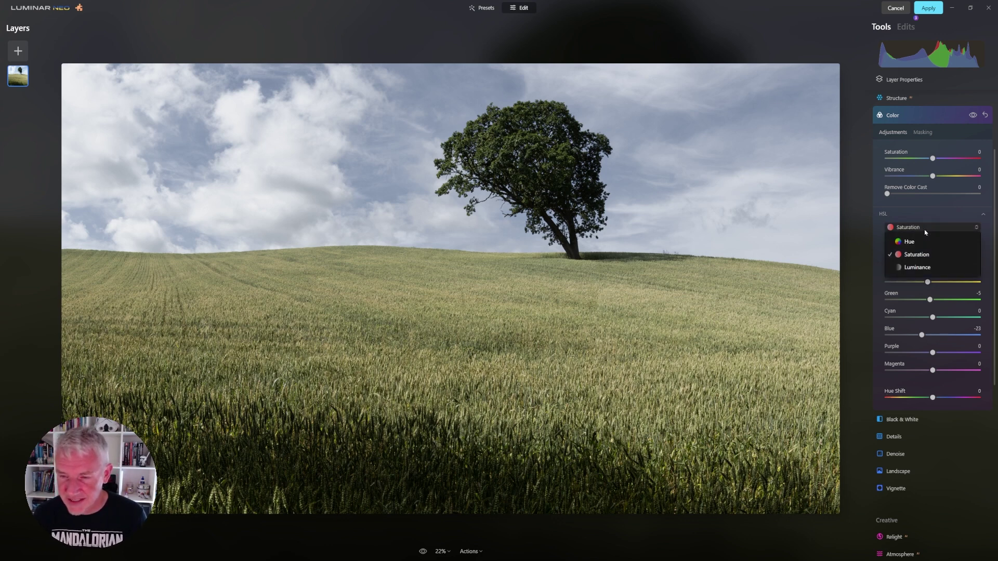
left_click(917, 268)
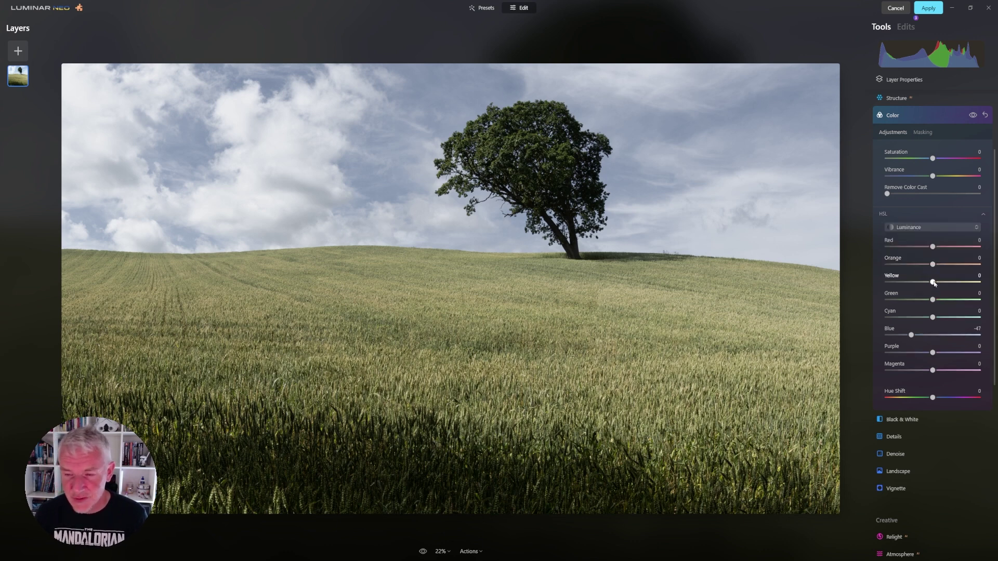
left_click_drag(934, 283, 930, 284)
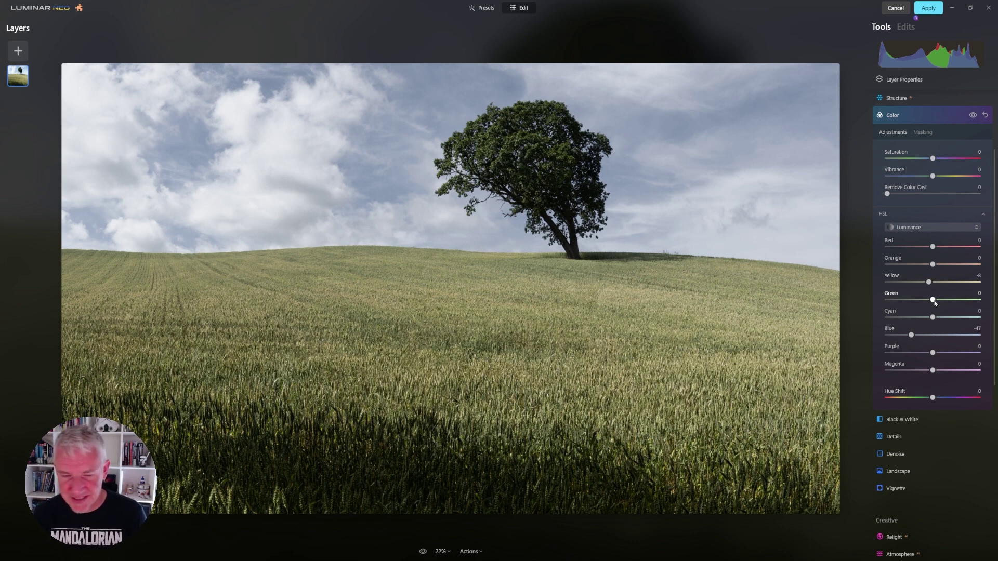
left_click_drag(934, 302, 929, 302)
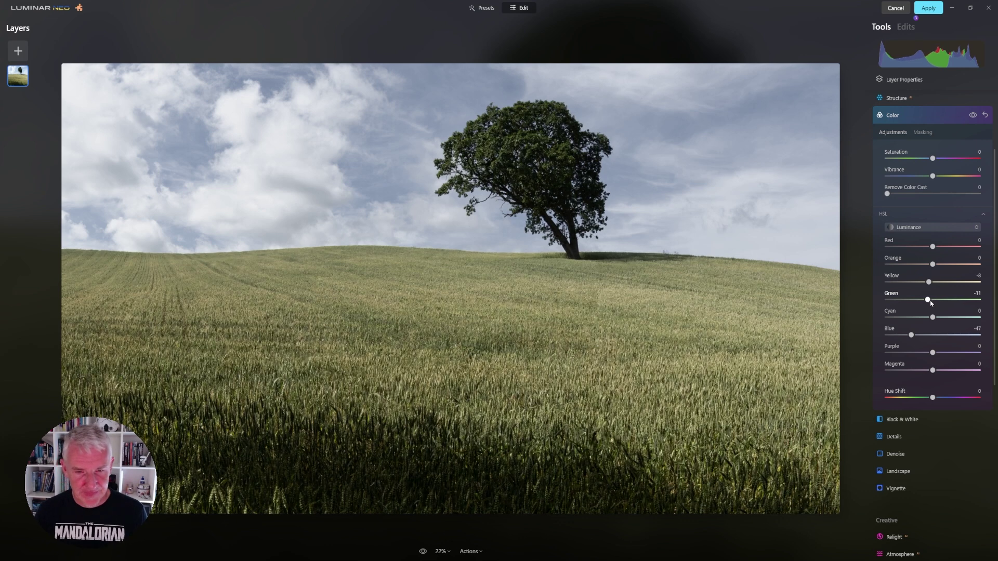
left_click_drag(422, 551, 423, 554)
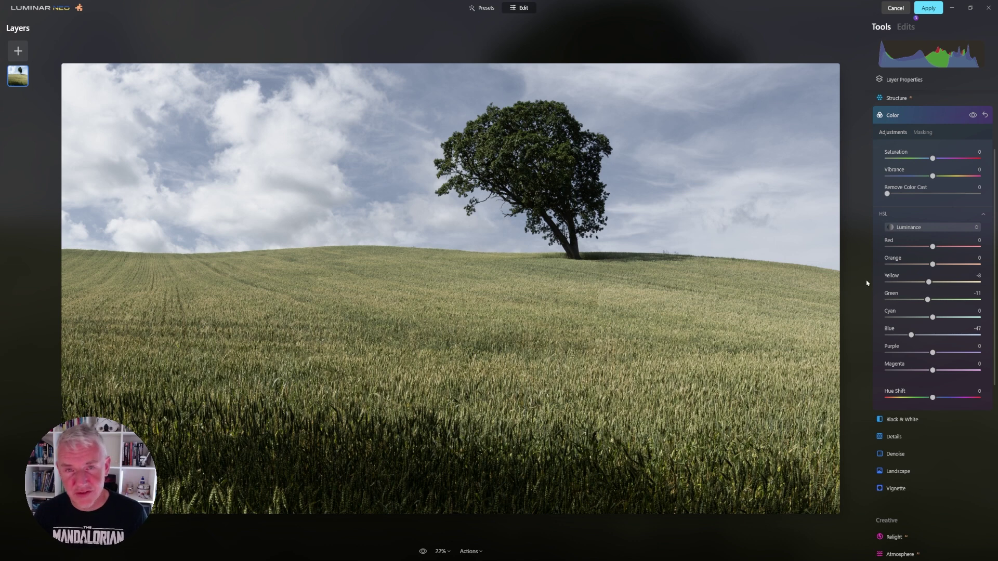
Inspect the wheat field and tree base at full size, and set Small Details to 4 in the Details adjustments.
left_click(900, 116)
left_click(895, 150)
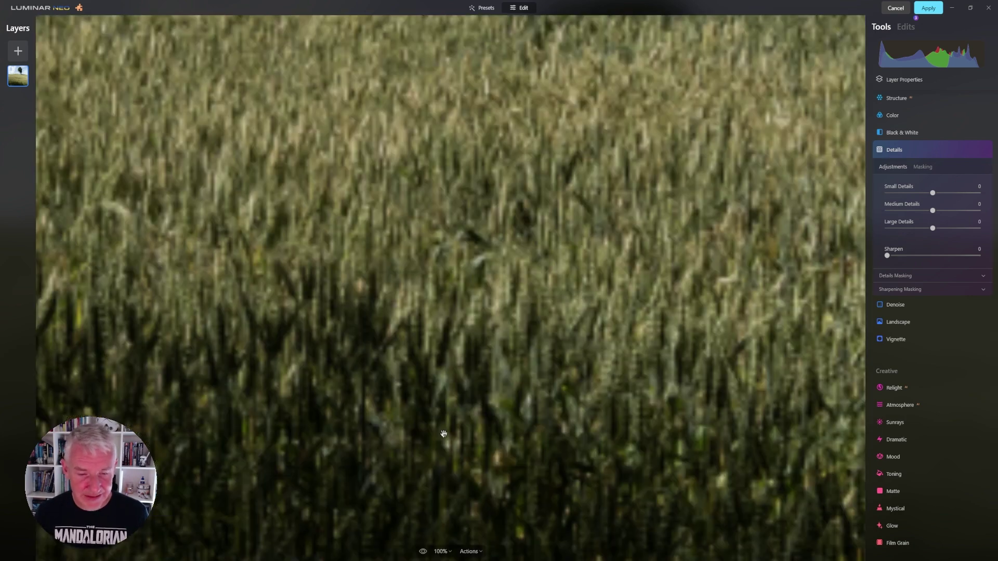
double_click(444, 434)
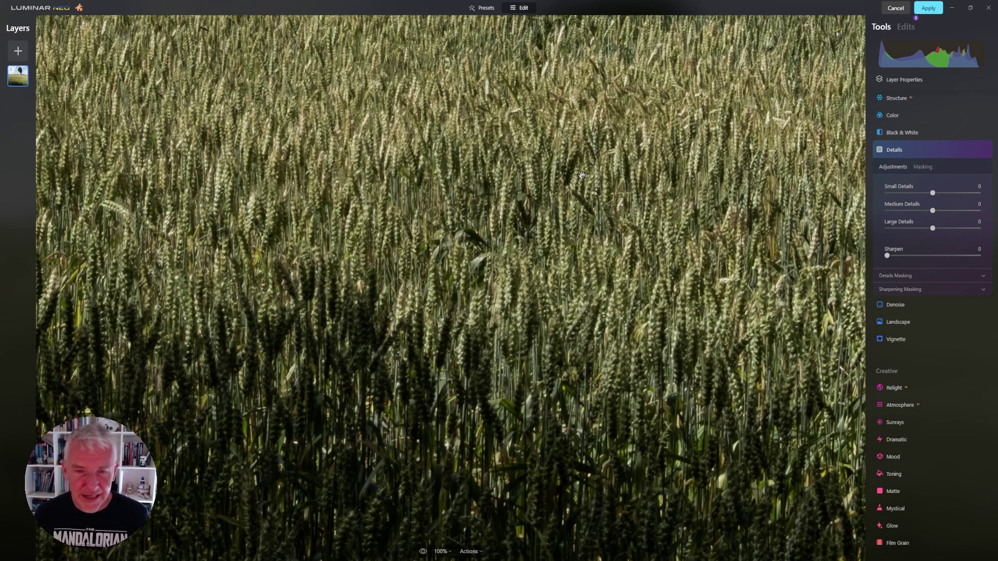
left_click_drag(581, 175, 573, 427)
left_click_drag(611, 160, 558, 389)
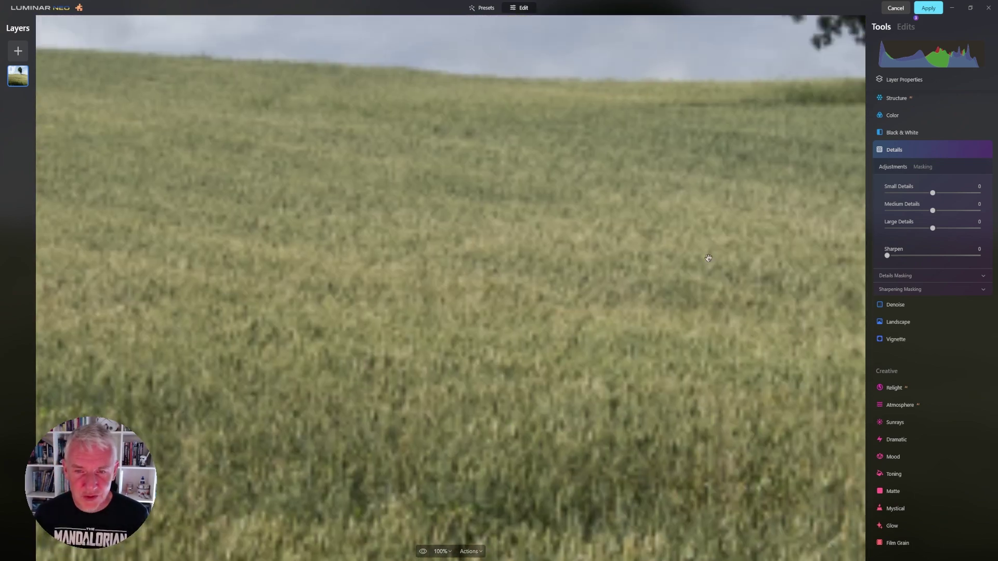
left_click_drag(702, 256, 272, 297)
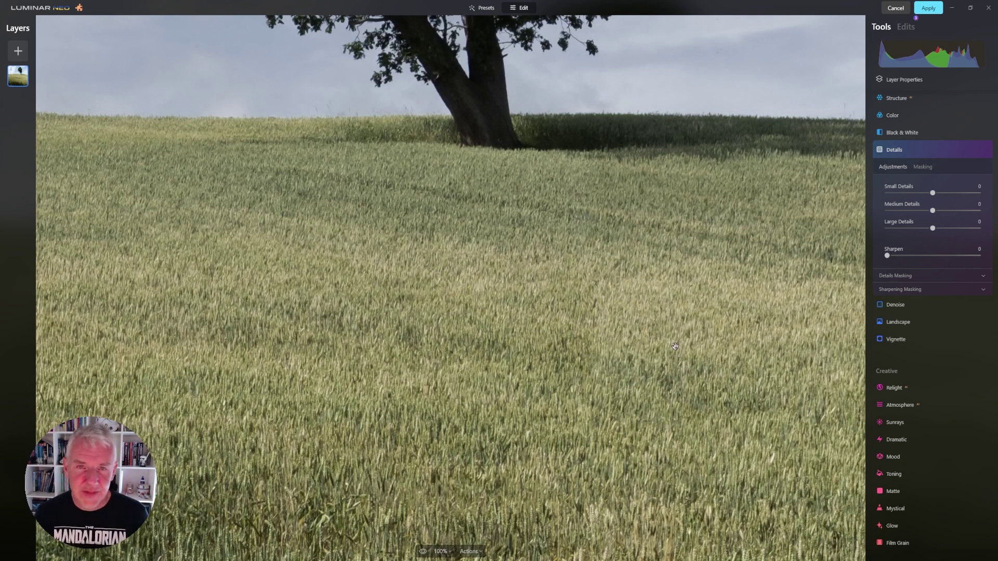
left_click(609, 362)
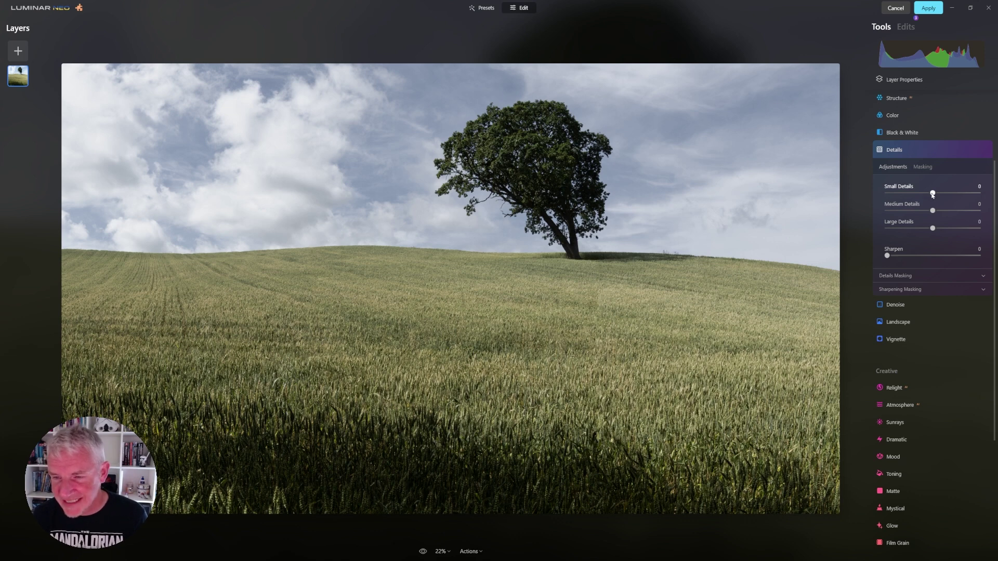
left_click_drag(932, 194, 935, 195)
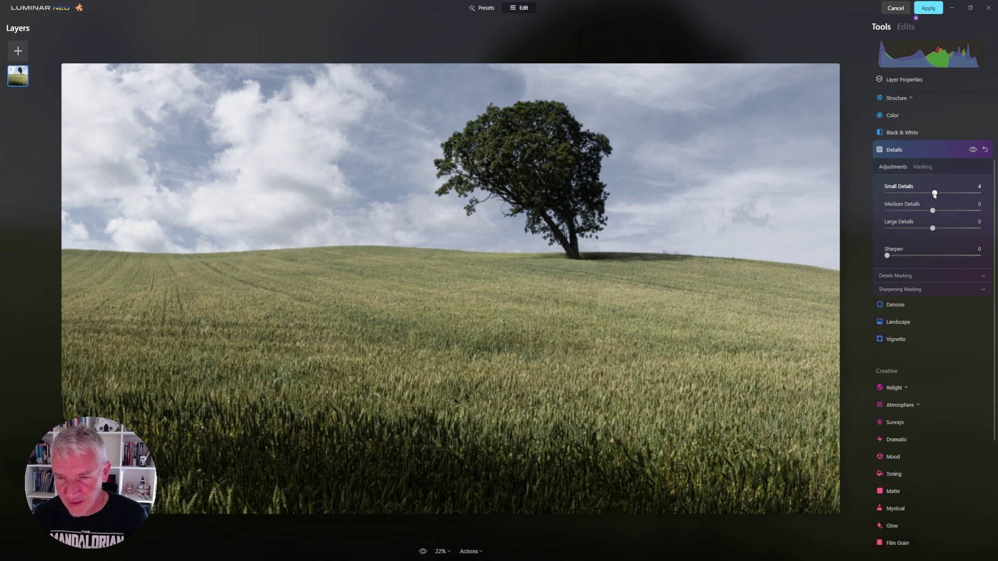
Compare the foreground wheat at 100% with and without the Details adjustment several times.
left_click(474, 431)
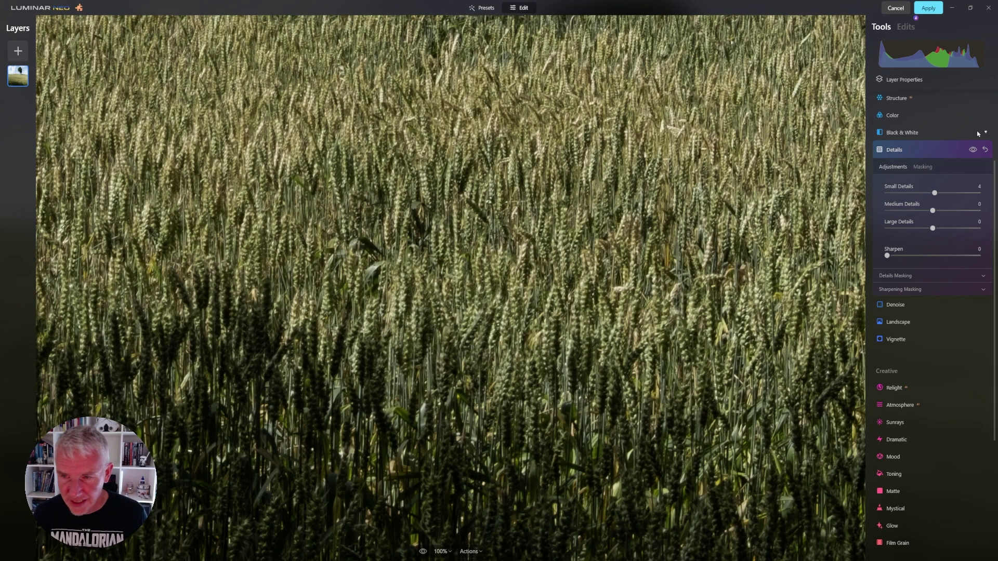
left_click(973, 151)
left_click(973, 150)
left_click(973, 150)
left_click(972, 150)
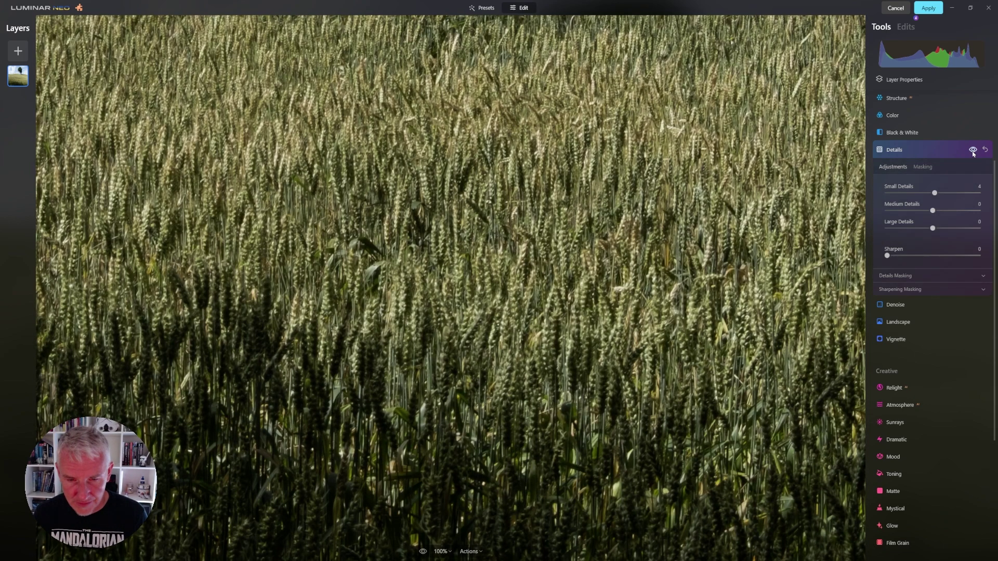
left_click(972, 150)
left_click(972, 150)
double_click(501, 326)
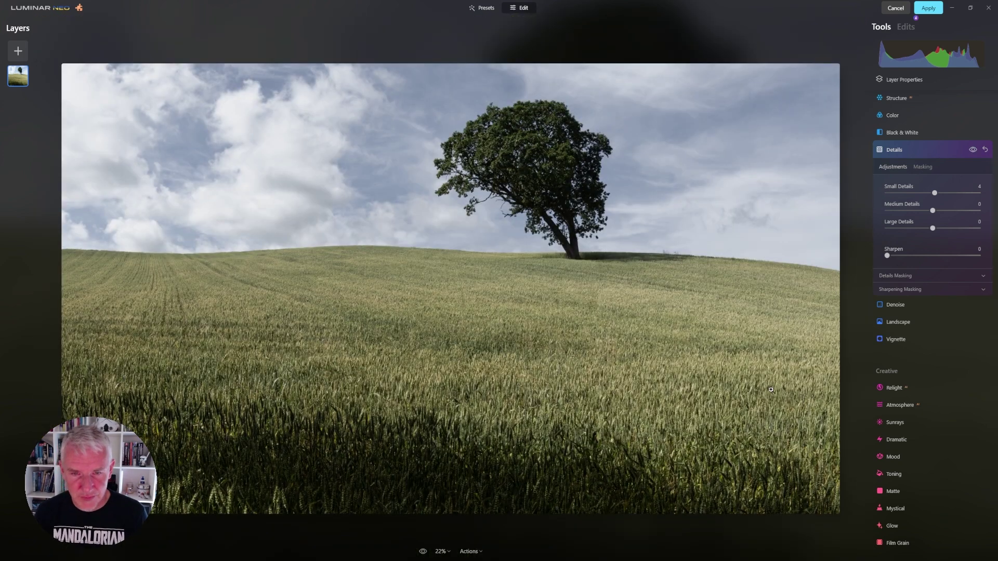
Try a strong Medium Details boost, reset it to 0, and set Sharpen to 4.
left_click_drag(933, 212, 973, 214)
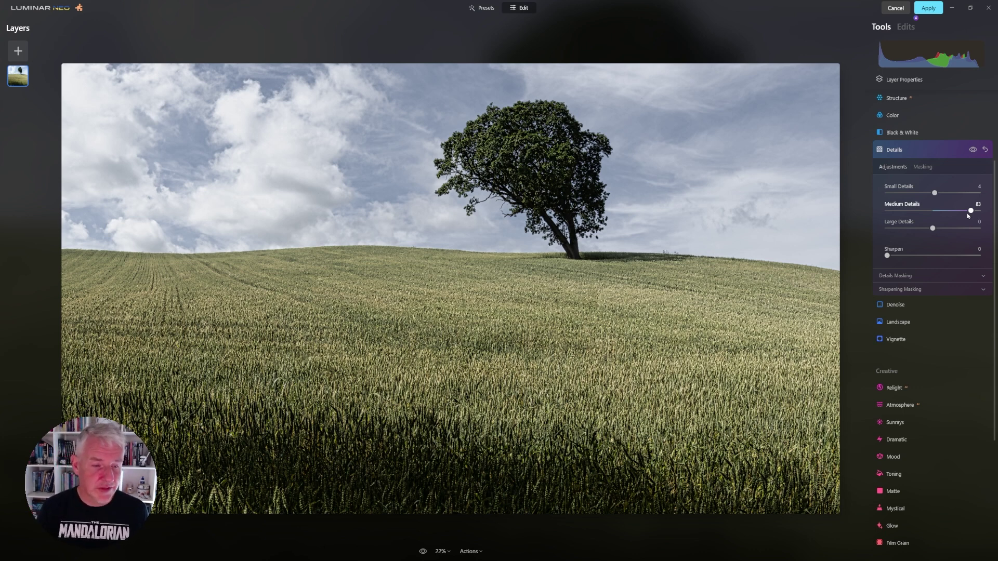
double_click(971, 211)
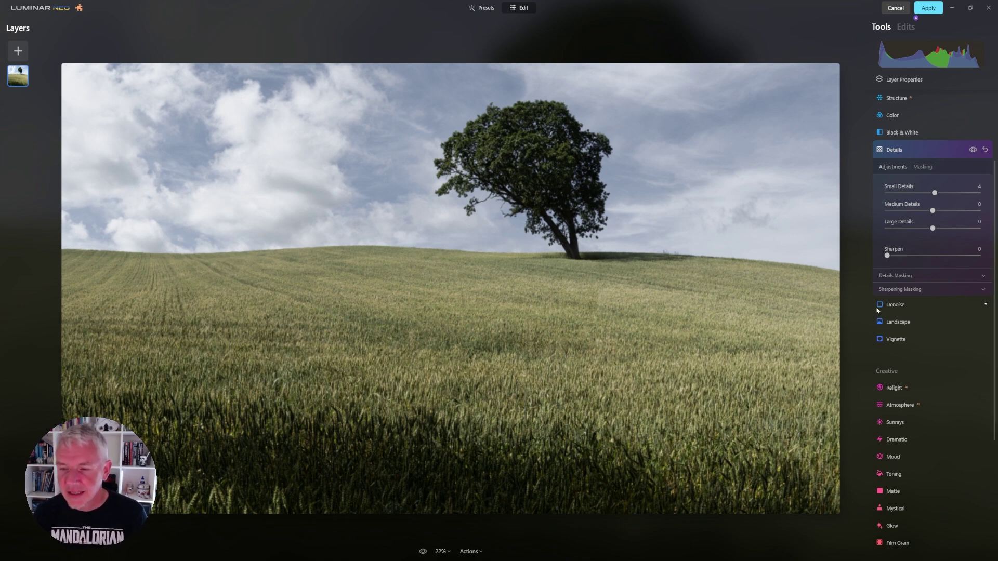
left_click_drag(887, 256, 891, 257)
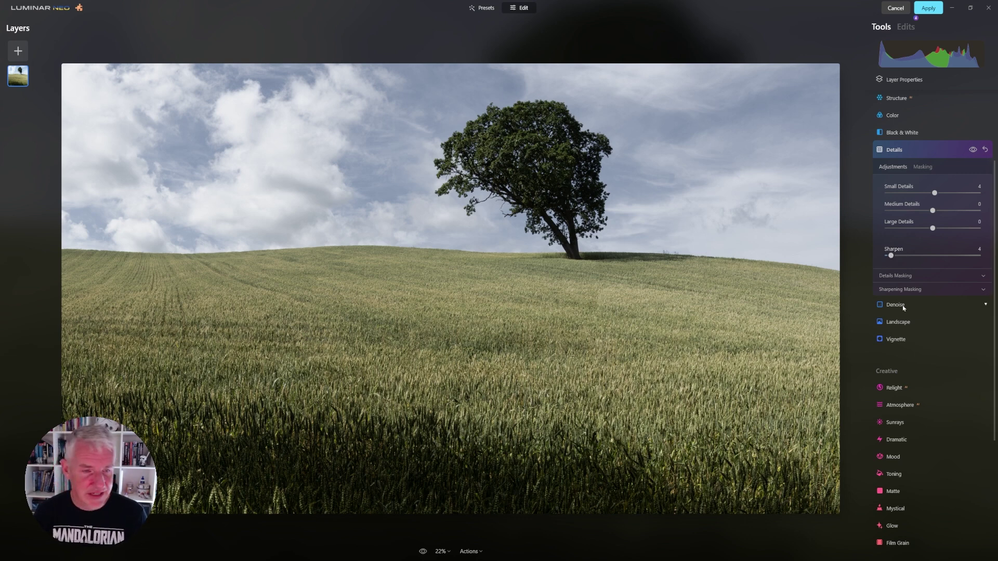
Try a Golden Hour amount of 49 in the Landscape adjustments and return it to 0.
left_click(903, 322)
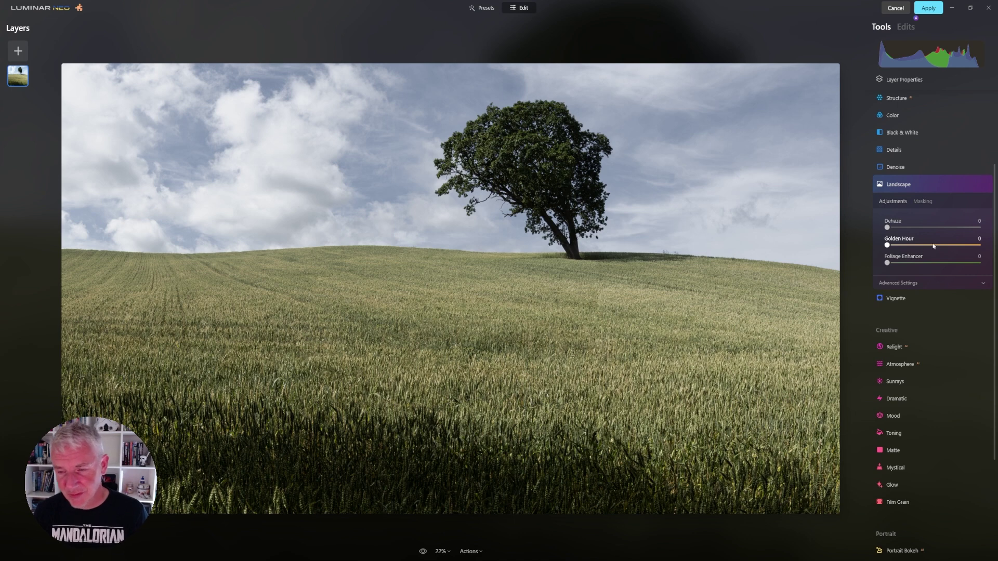
left_click_drag(887, 245, 933, 245)
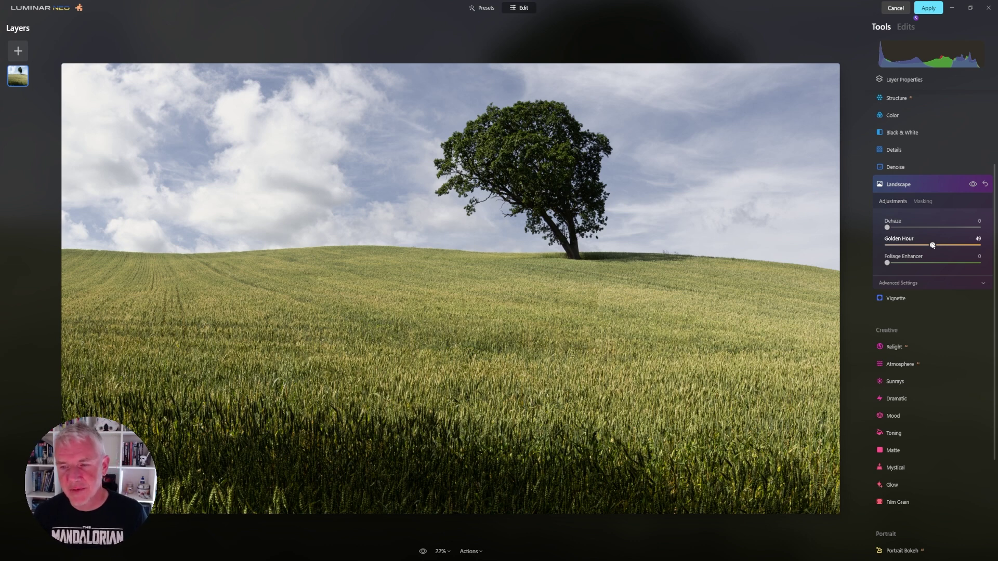
left_click_drag(932, 245, 880, 248)
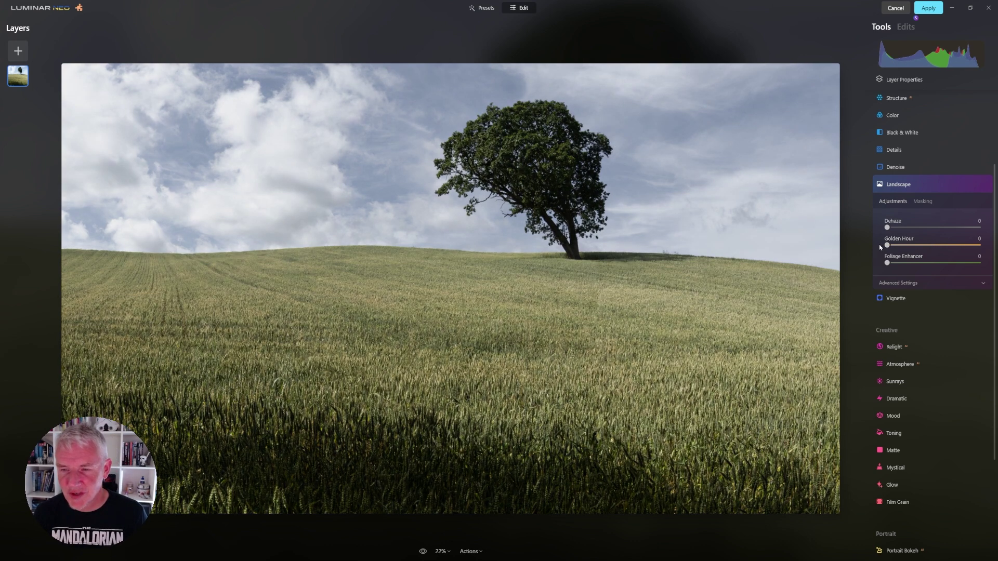
left_click(899, 187)
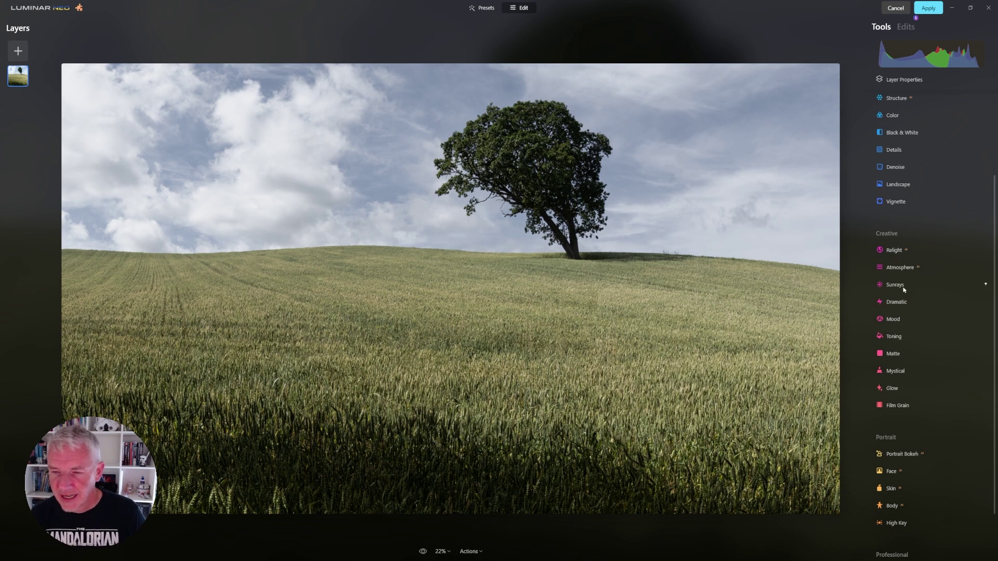
Set Brightness Near to -49 with Relight to darken the foreground, and compare the photo with and without it.
left_click(901, 251)
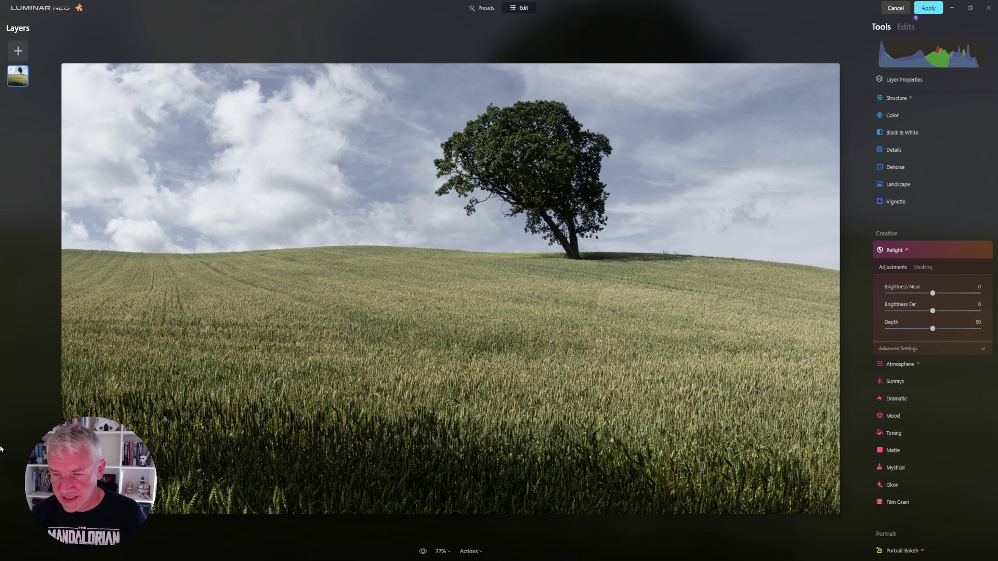
left_click(910, 294)
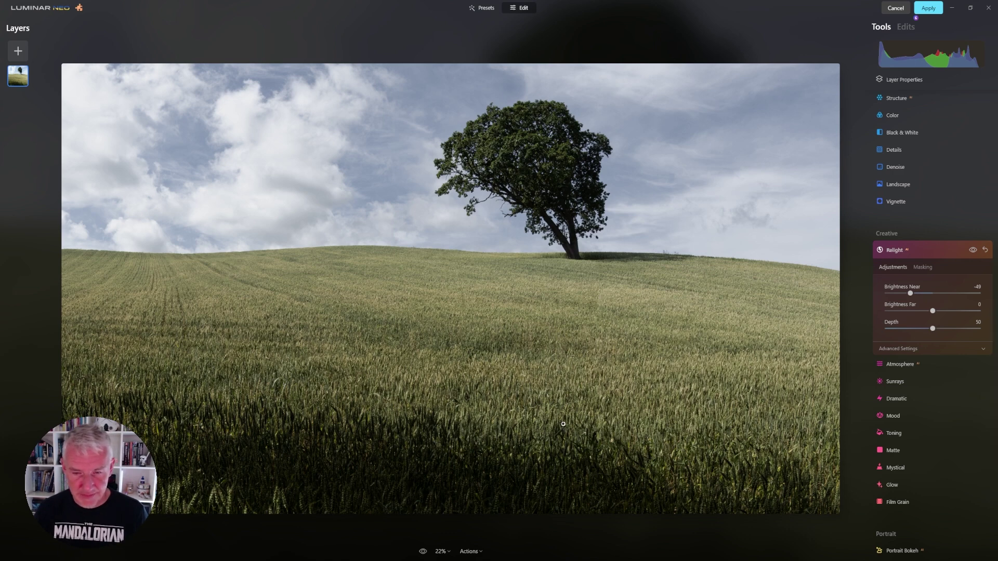
left_click(974, 250)
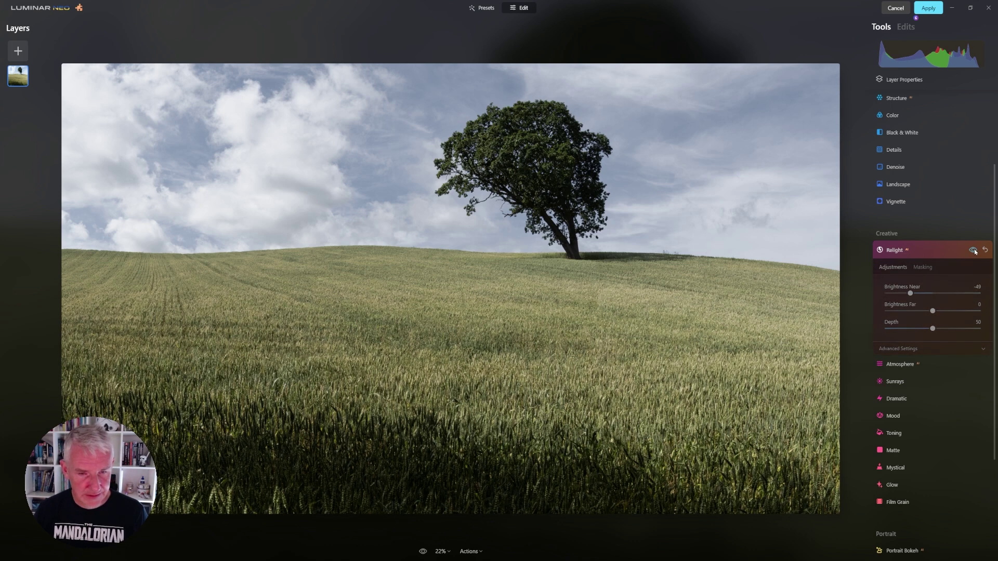
left_click(974, 250)
left_click(974, 250)
left_click(974, 250)
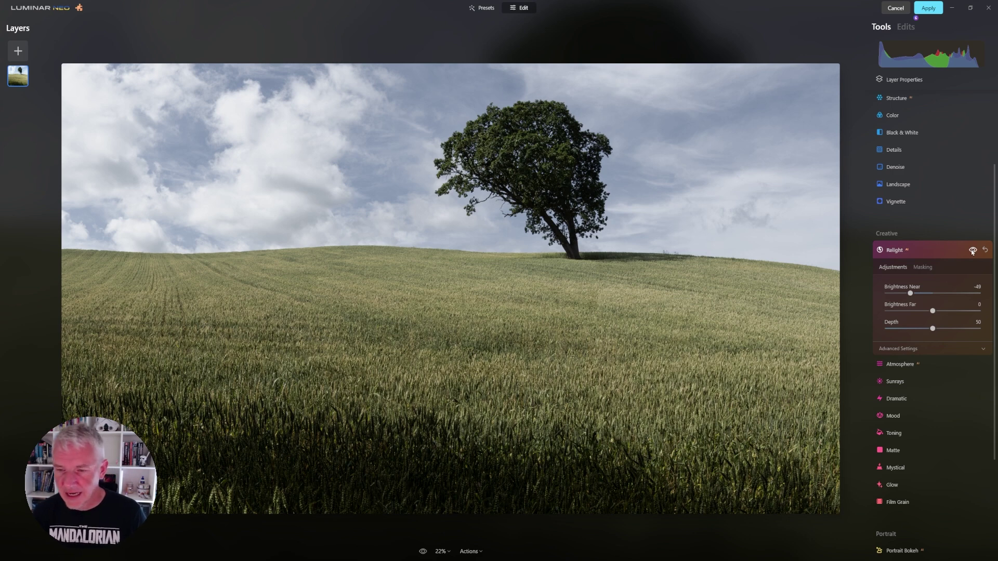
left_click(918, 255)
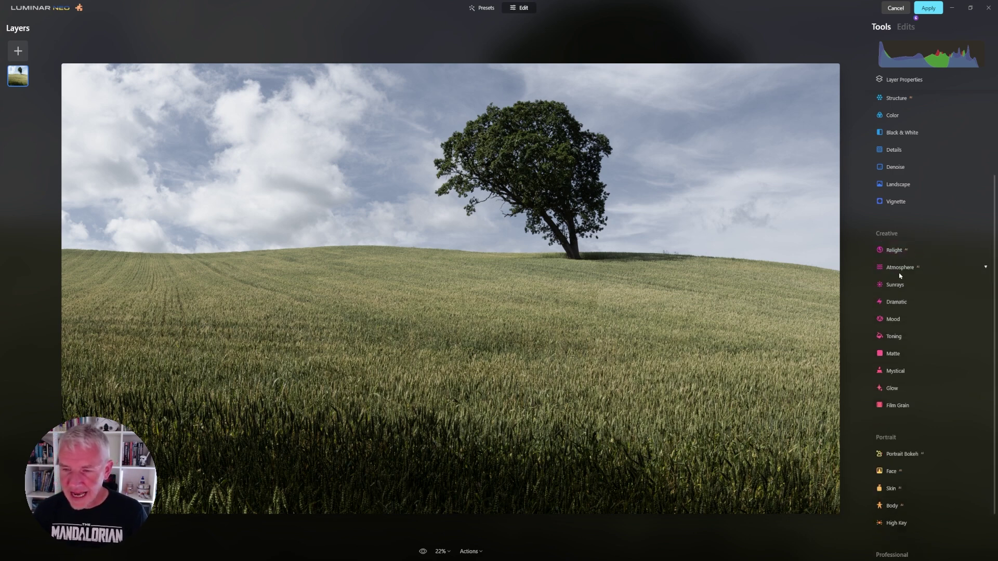
left_click(894, 336)
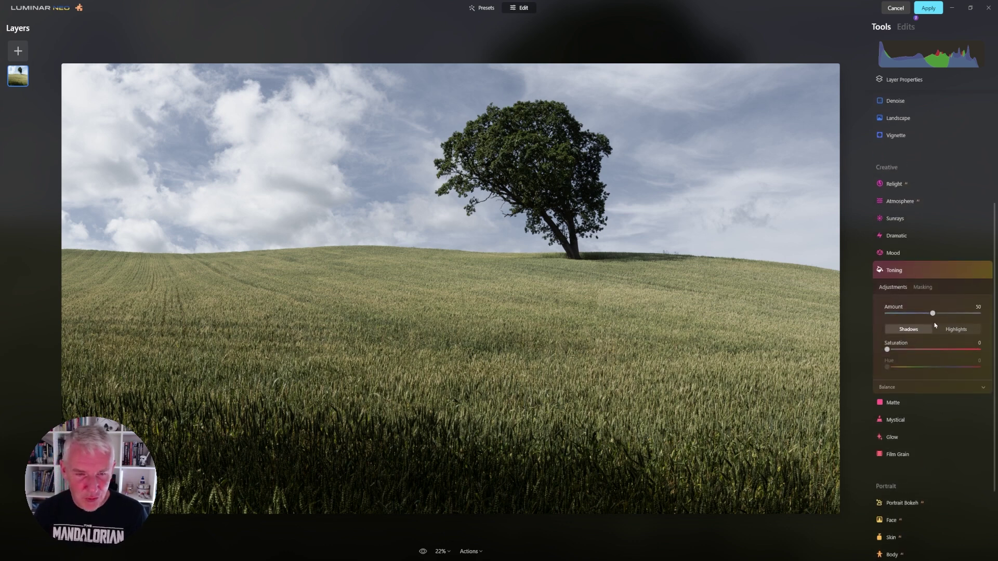
left_click(907, 271)
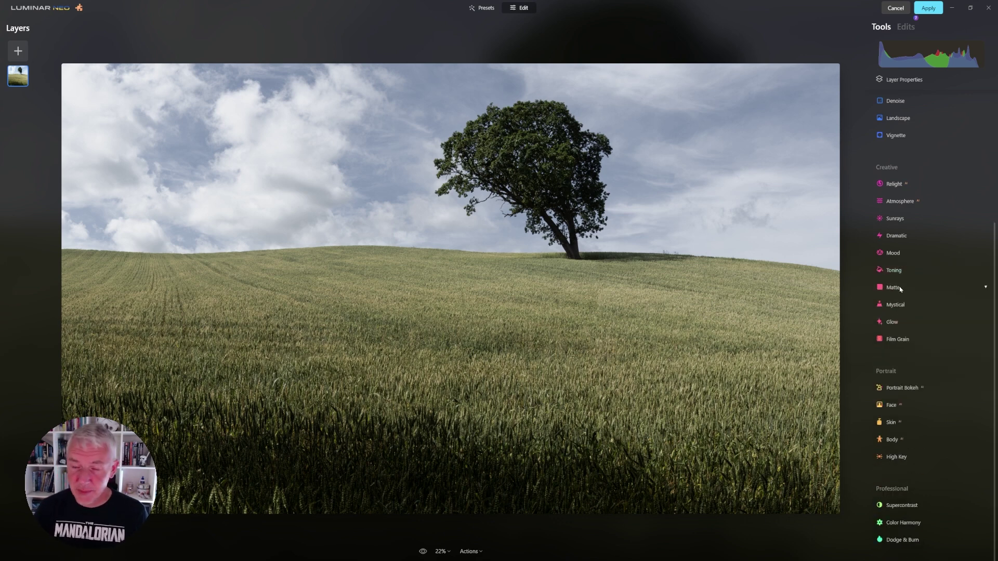
Apply Glow with the Orton Effect at an amount of 48, and compare the tree close up with and without it.
left_click(901, 327)
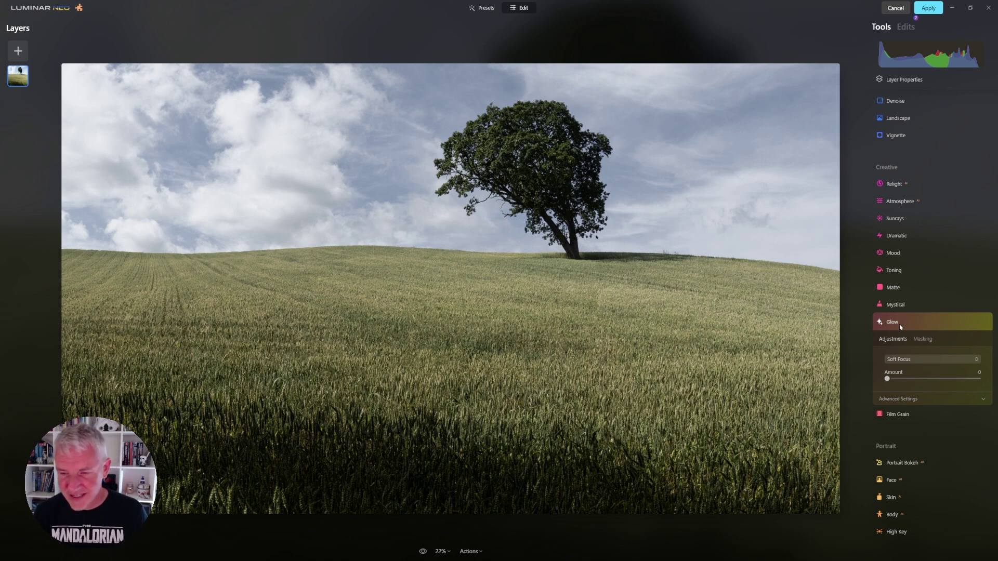
left_click(967, 361)
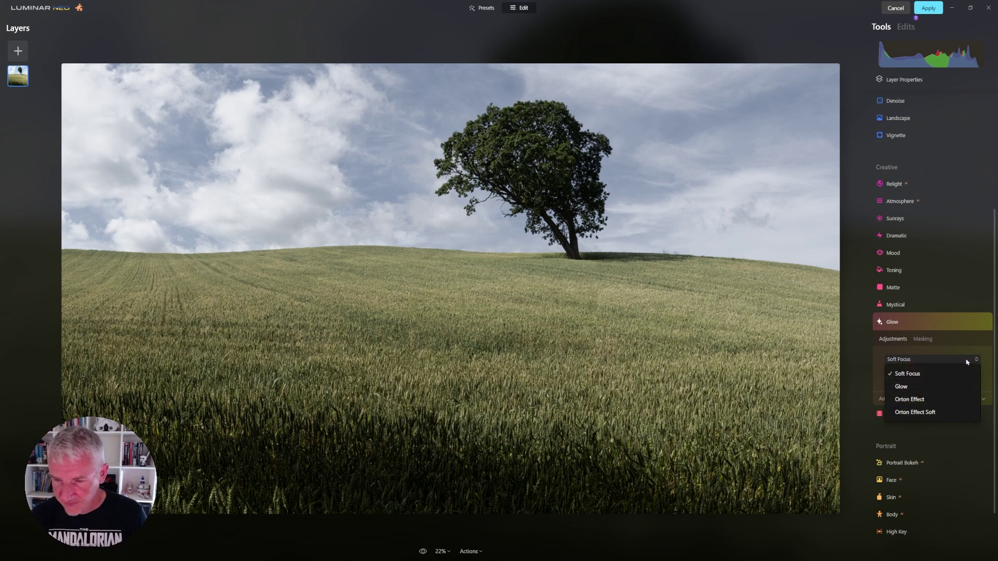
left_click(935, 399)
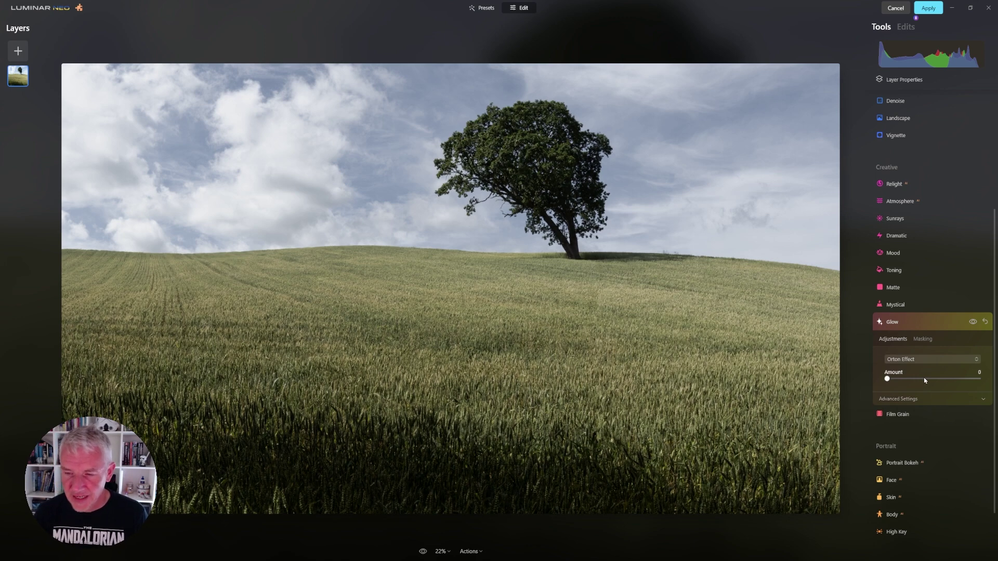
left_click(931, 379)
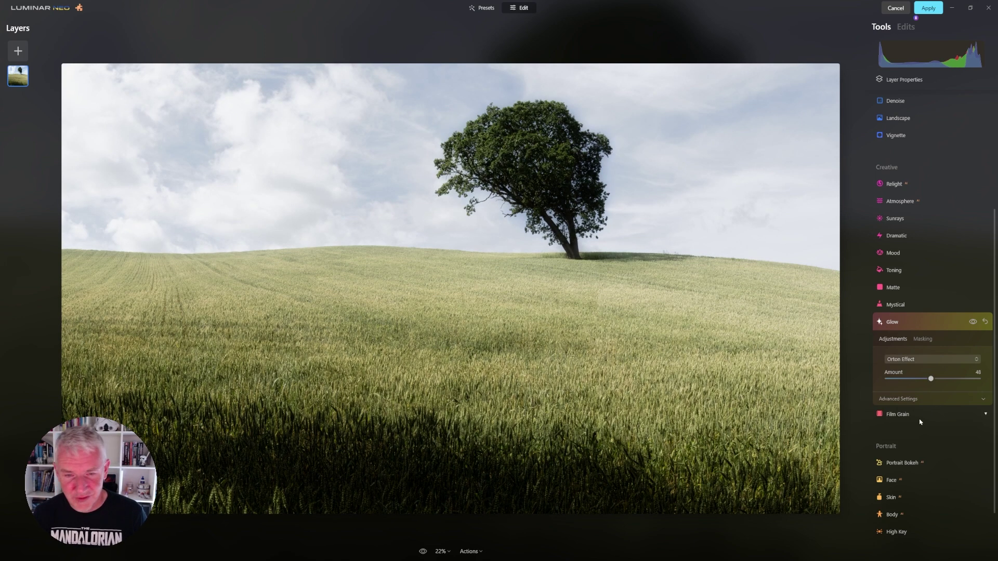
double_click(562, 241)
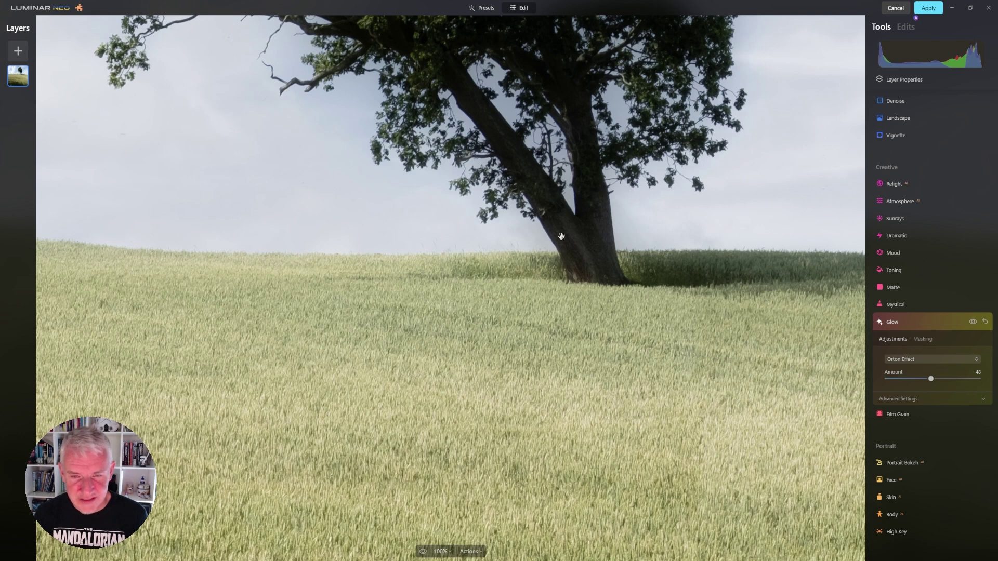
left_click(973, 322)
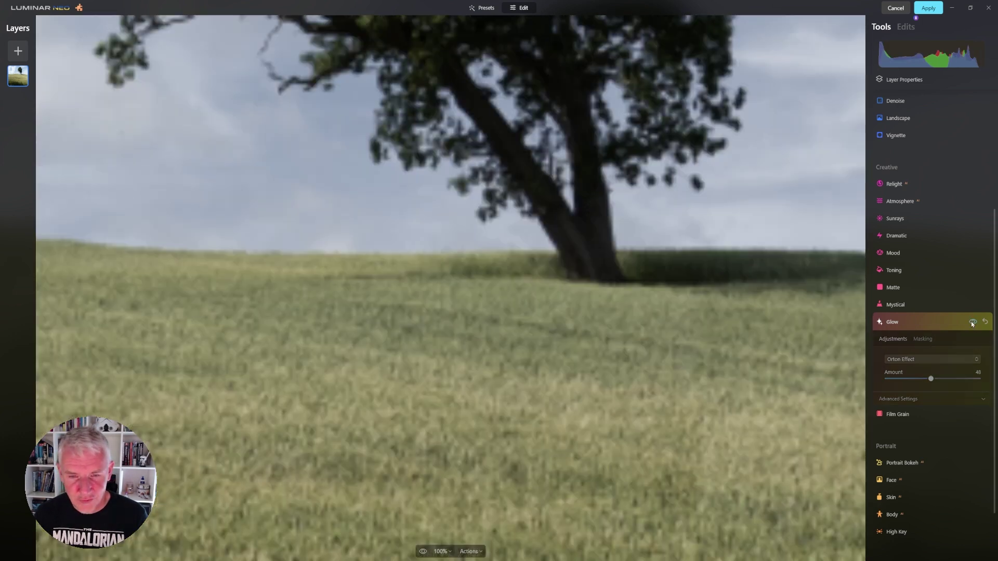
left_click(973, 322)
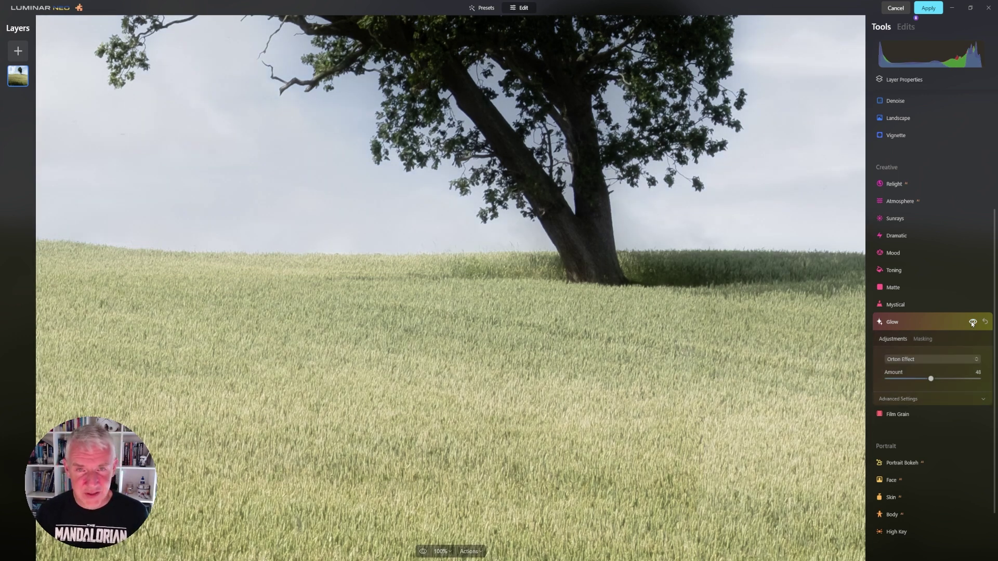
left_click(773, 409)
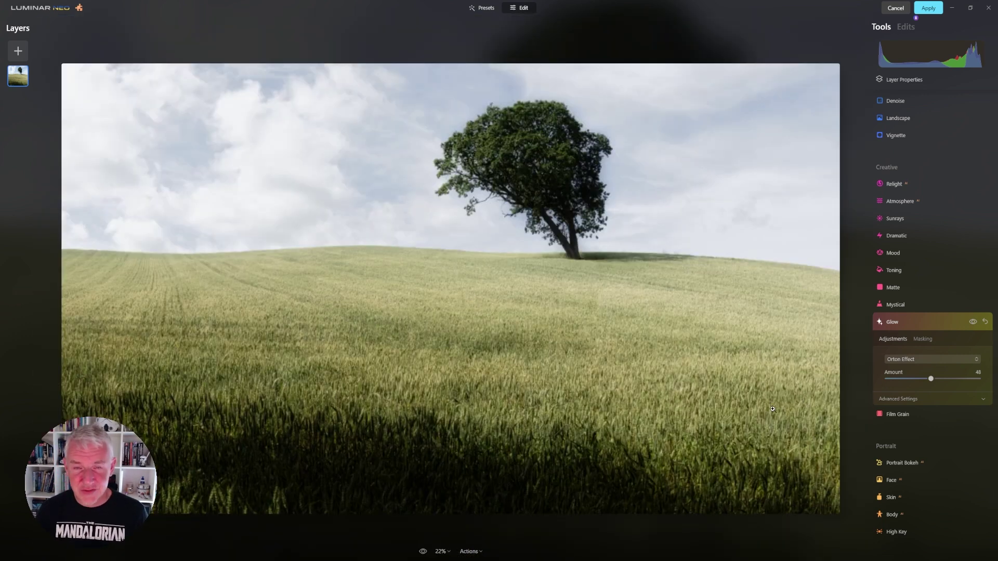
Try weaker Orton Effect amounts between 4 and 25, and settle on 11.
left_click(891, 380)
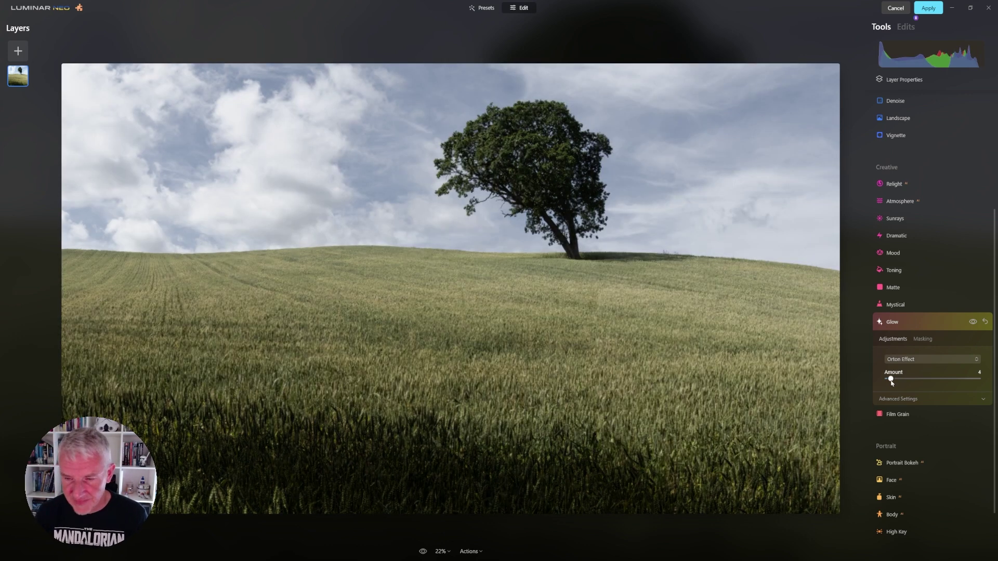
left_click_drag(891, 380, 898, 380)
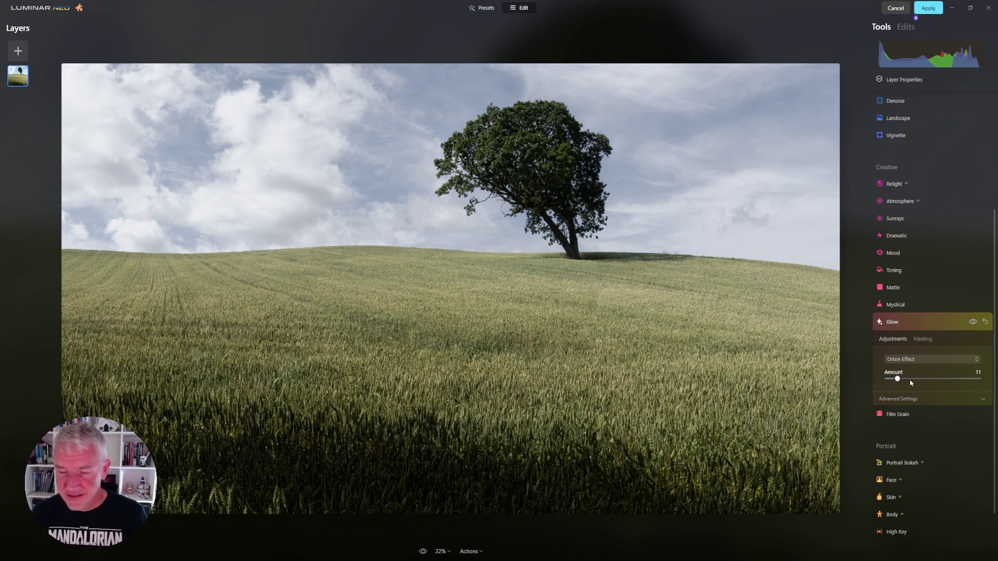
left_click(911, 383)
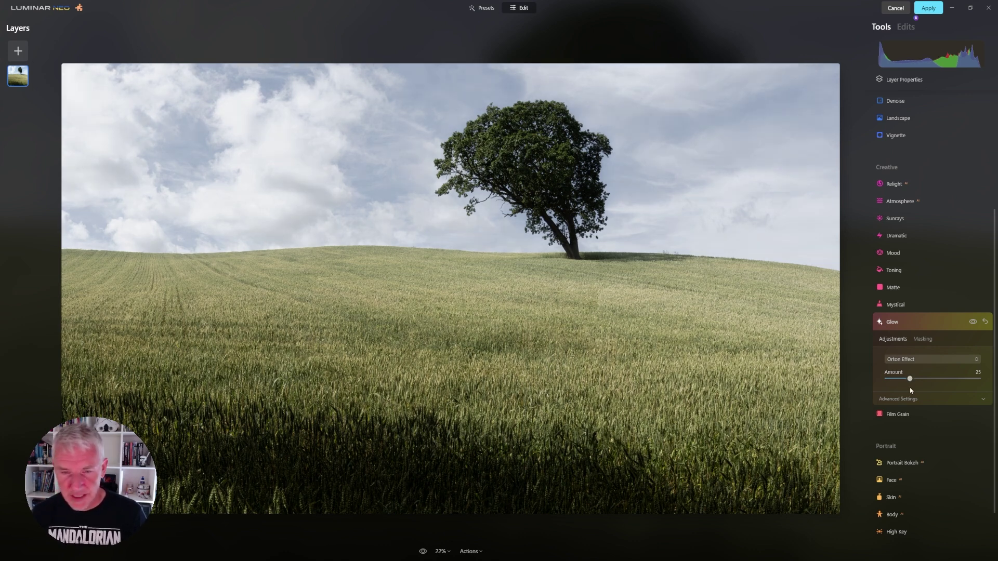
left_click(898, 379)
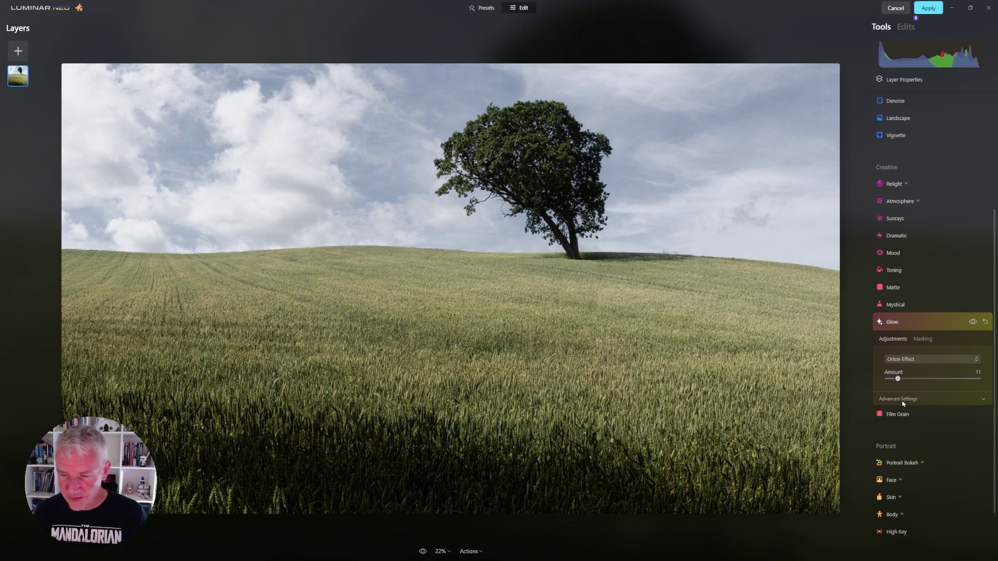
Set the Glow's advanced Brightness to -38 and close the Glow adjustments.
left_click(903, 400)
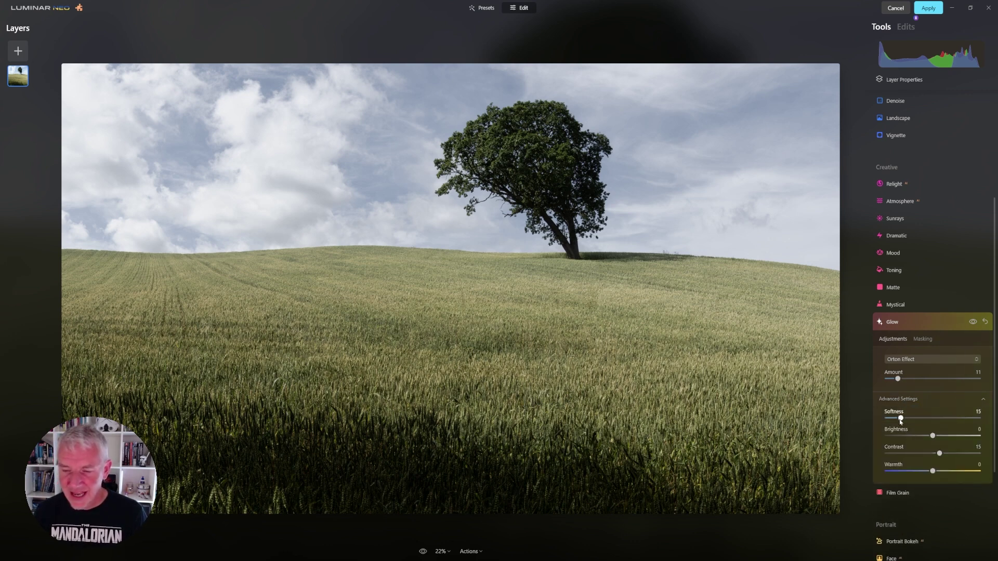
left_click_drag(931, 437, 914, 436)
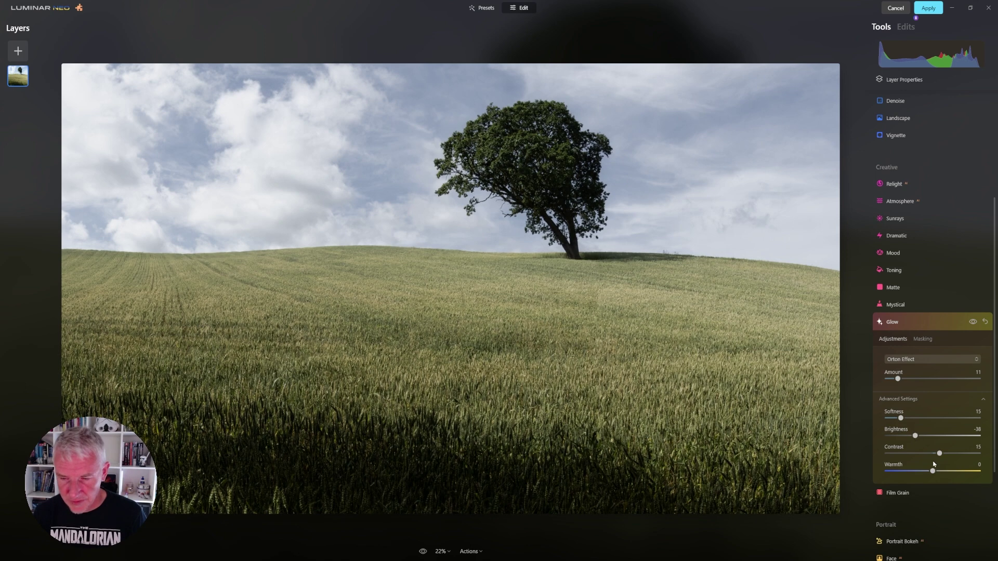
left_click(889, 325)
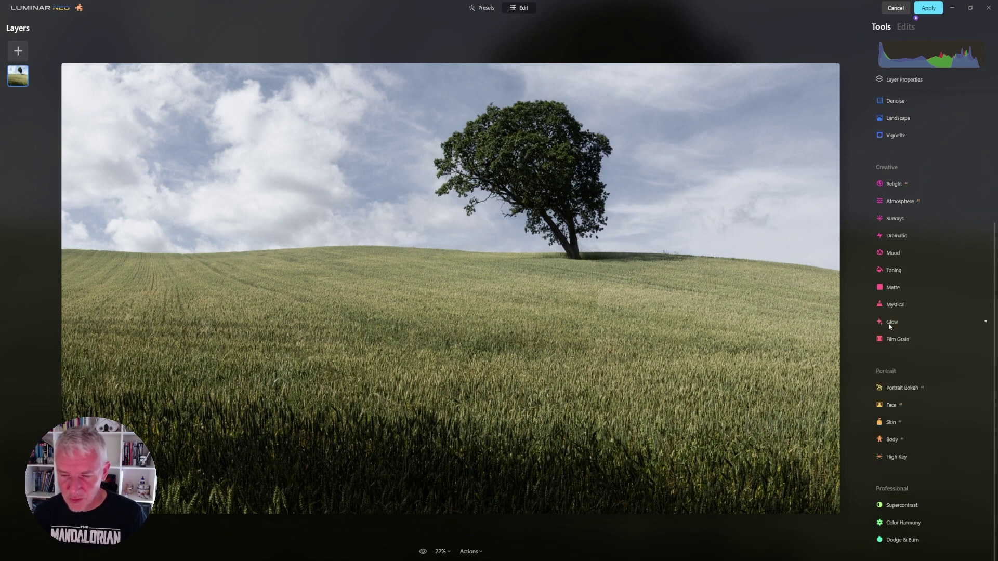
Set Supercontrast's Highlights Contrast to 17 and Highlights Balance to 8, and compare the photo with and without it.
left_click(914, 513)
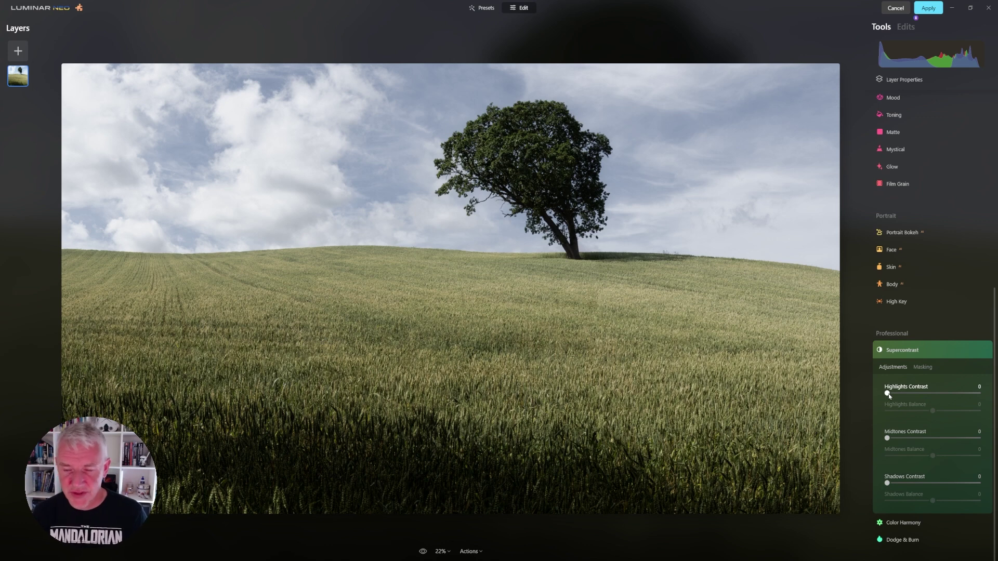
left_click_drag(888, 395, 899, 395)
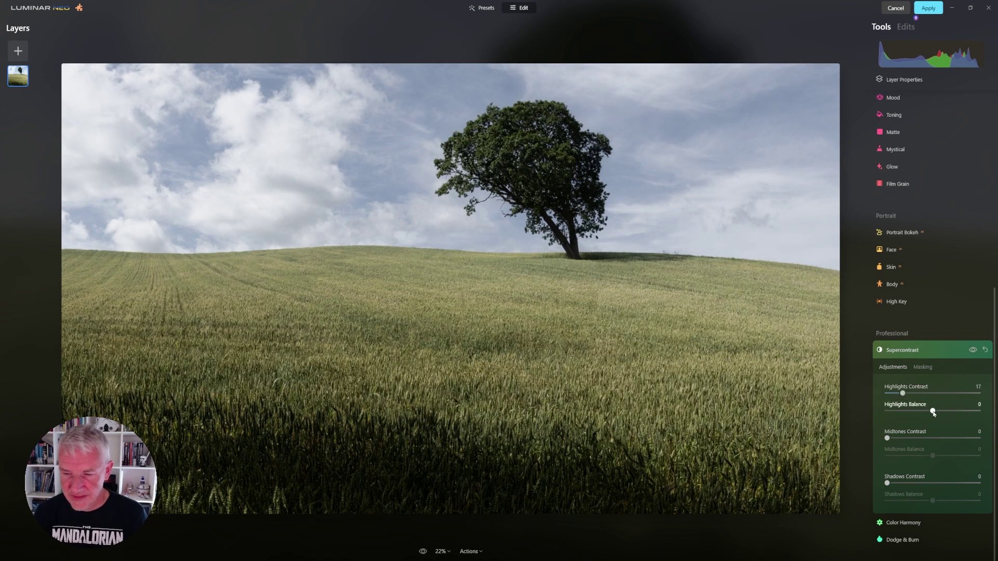
mouse_move(932, 411)
left_mouse_down()
mouse_move(887, 411)
mouse_move(949, 410)
mouse_move(890, 410)
mouse_move(936, 410)
left_mouse_up()
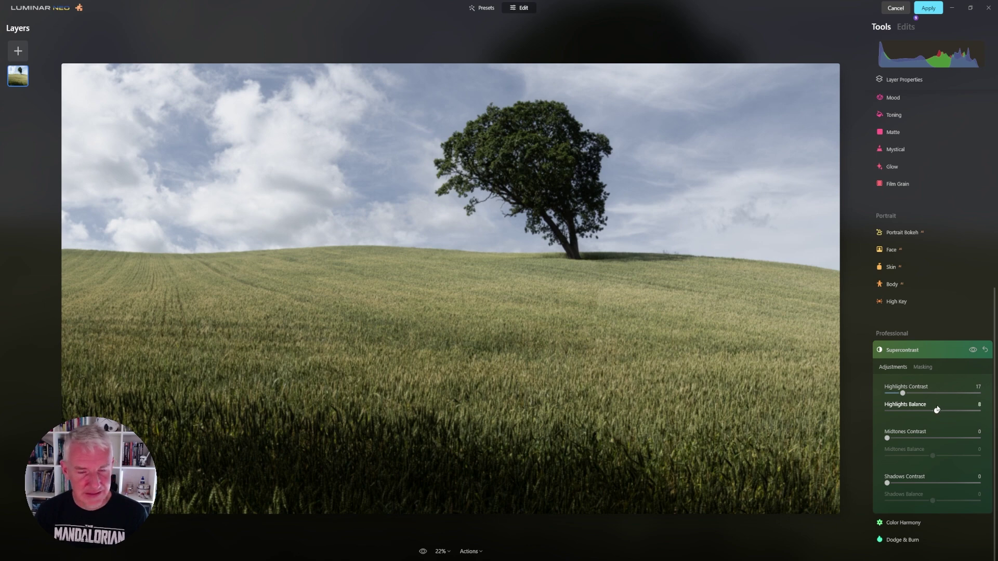
left_click(975, 353)
left_click(975, 353)
left_click(975, 353)
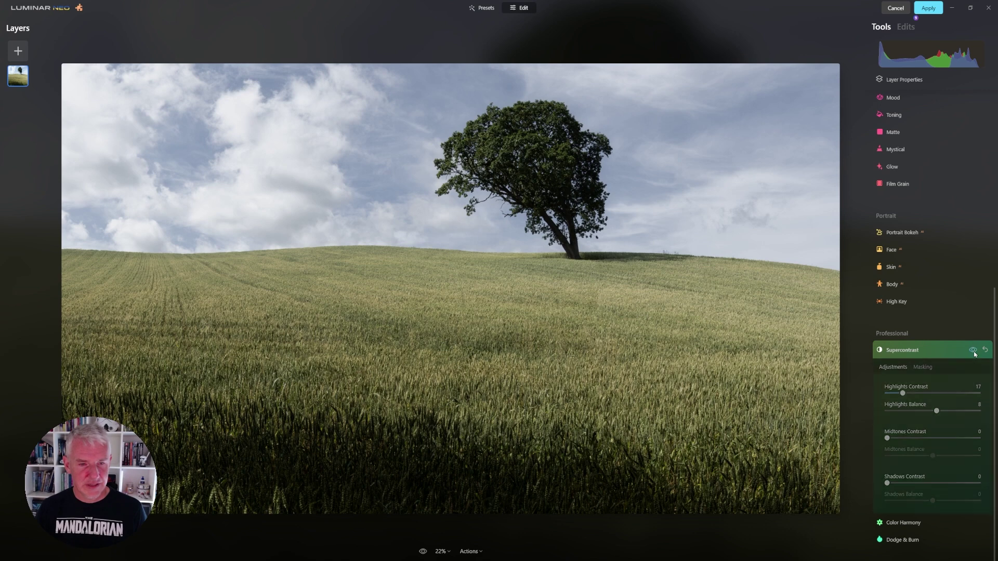
left_click(975, 354)
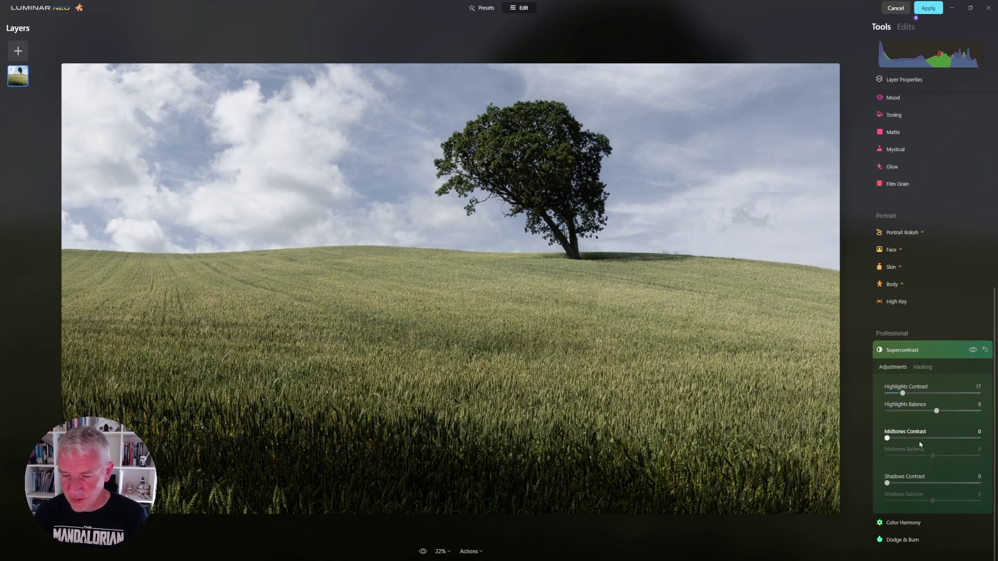
Set Supercontrast's Midtones Contrast to 15 and Midtones Balance to 63, and compare the photo with and without the effect.
left_click(903, 438)
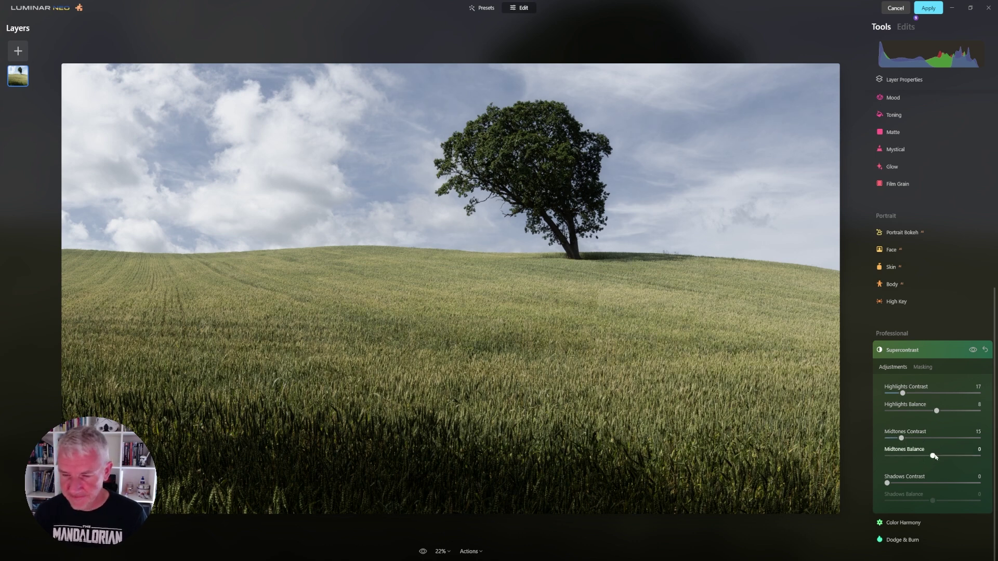
mouse_move(932, 456)
left_mouse_down()
mouse_move(968, 457)
mouse_move(942, 460)
left_mouse_up()
left_click(962, 461)
mouse_move(963, 461)
left_mouse_down()
mouse_move(914, 460)
mouse_move(962, 460)
left_mouse_up()
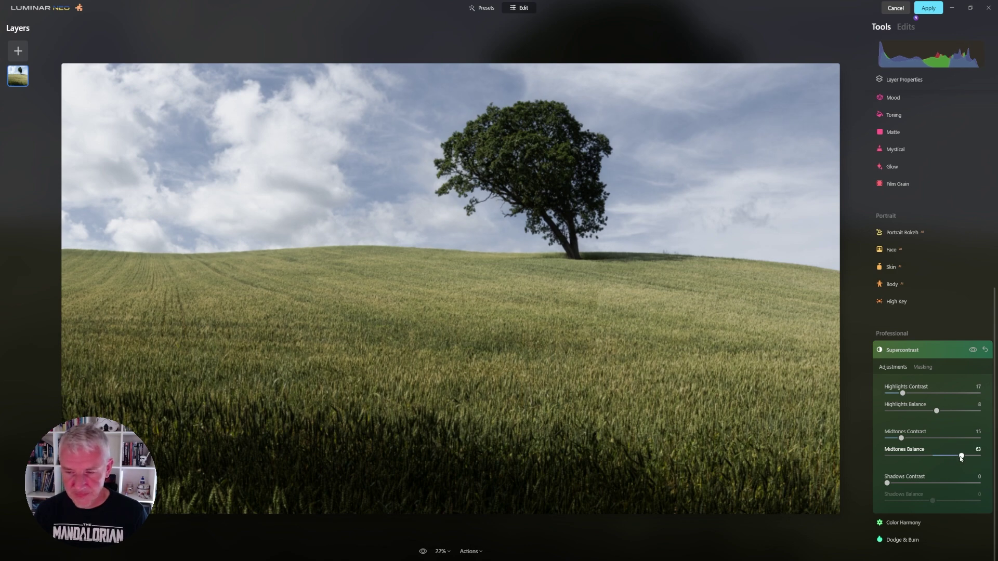
left_click(974, 352)
left_click(974, 352)
left_click(973, 353)
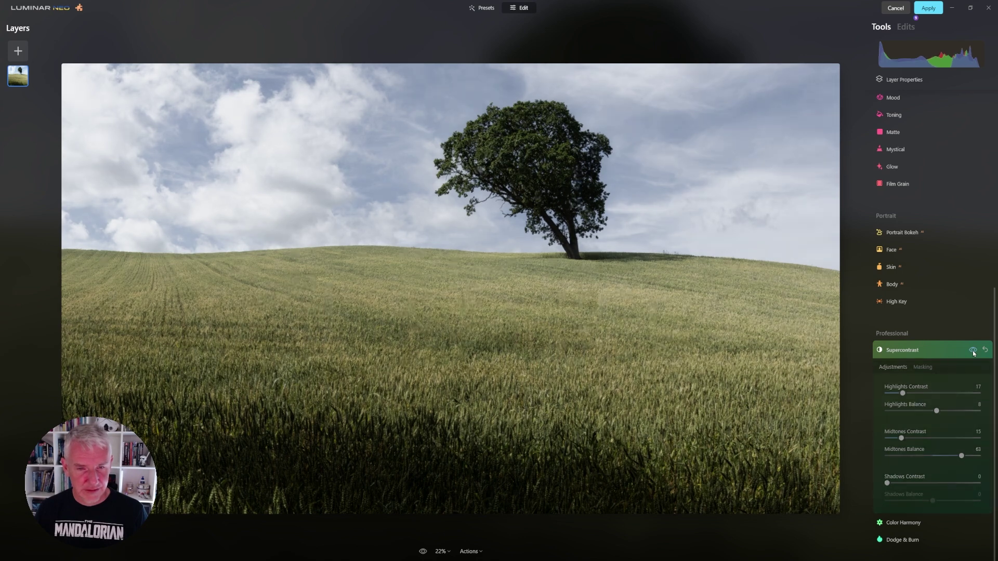
left_click(974, 353)
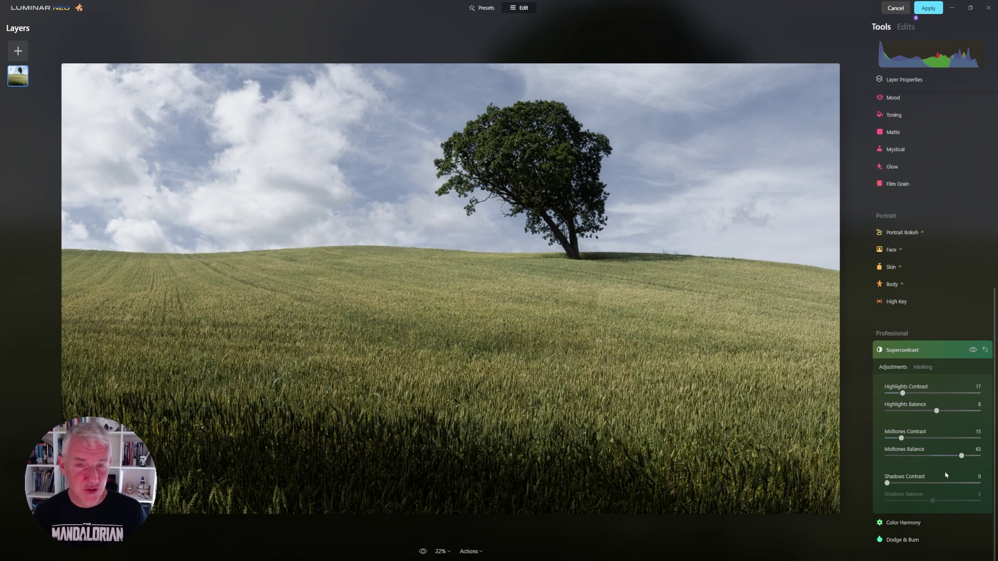
Try a Shadows Contrast of 21 with a Shadows Balance of 7, return the contrast to 0, and compare the Supercontrast effect.
left_click(909, 484)
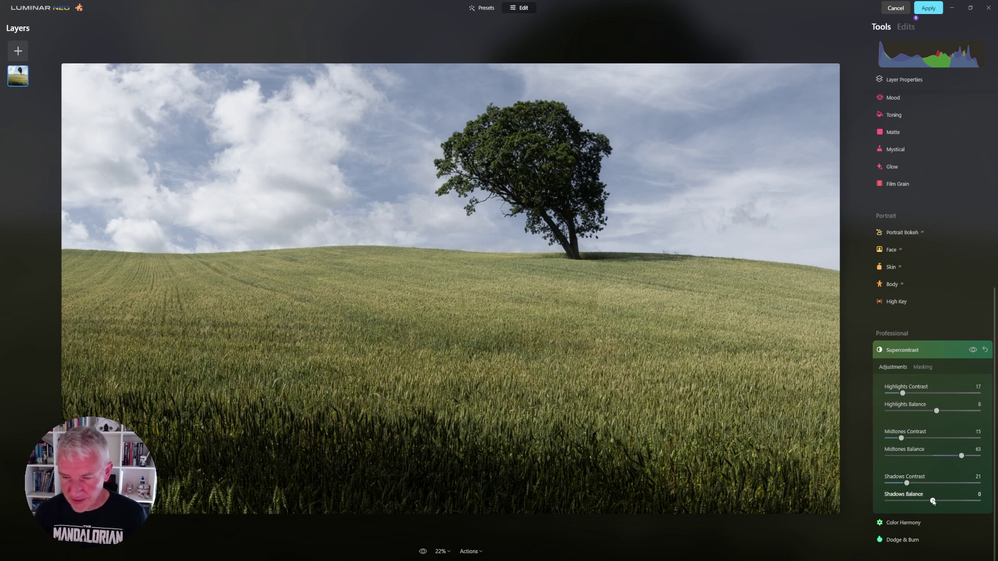
mouse_move(939, 503)
left_mouse_down()
mouse_move(974, 503)
mouse_move(922, 501)
mouse_move(957, 500)
mouse_move(936, 501)
left_mouse_up()
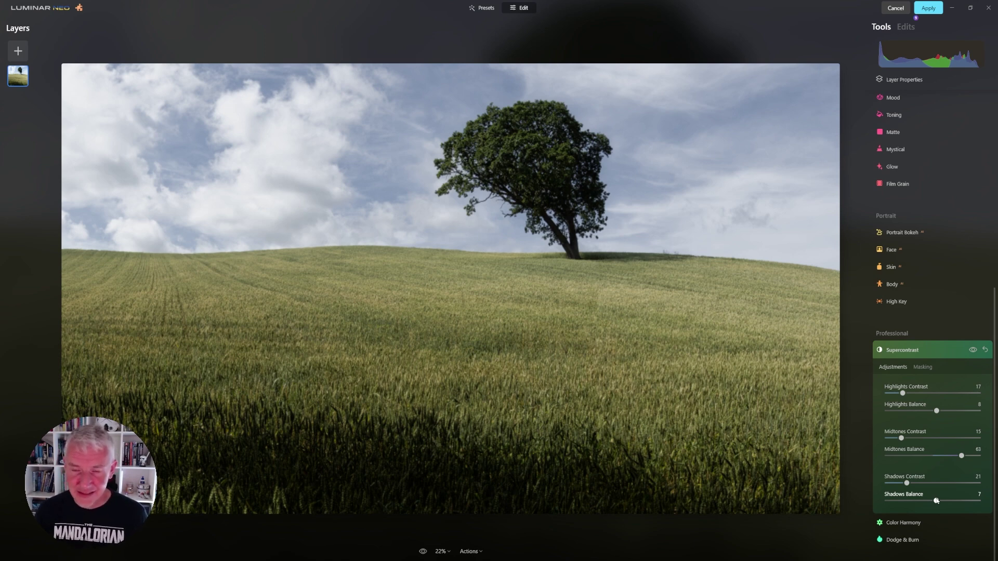
left_click_drag(936, 501, 881, 485)
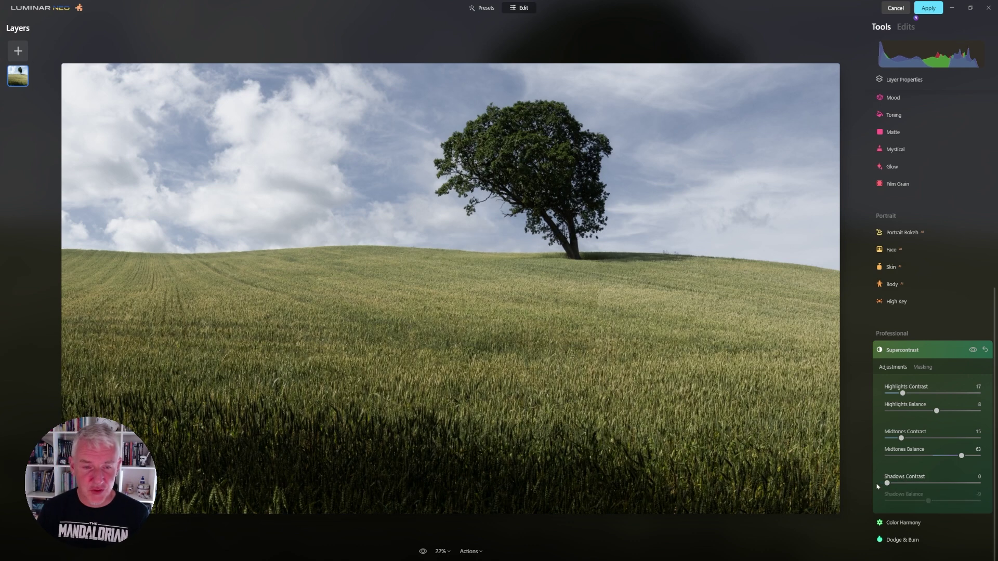
left_click(972, 352)
left_click(973, 351)
left_click(973, 352)
Mask Supercontrast to the sky by painting across the clouds and beside the tree with a brush of size 196.
left_click(923, 368)
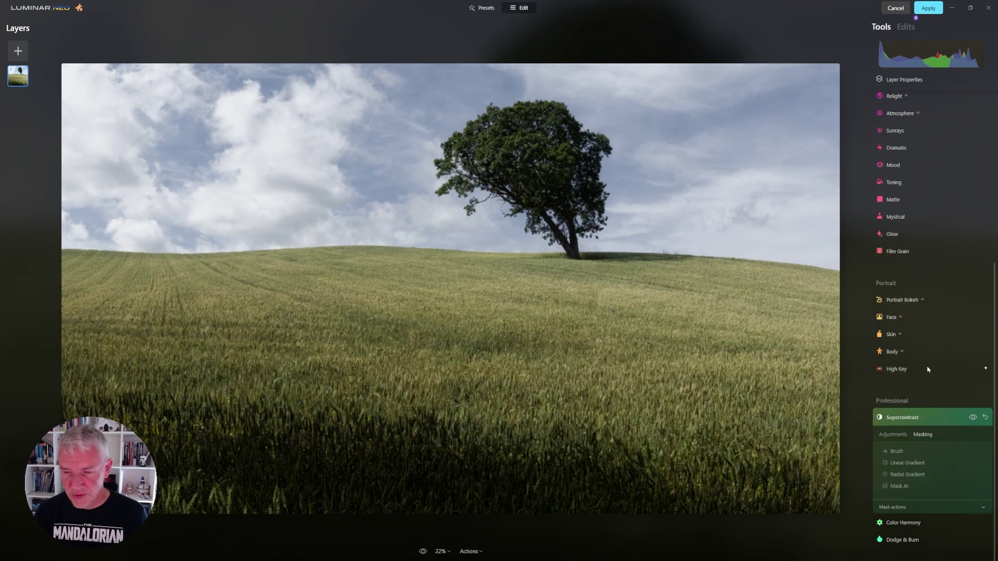
left_click(893, 452)
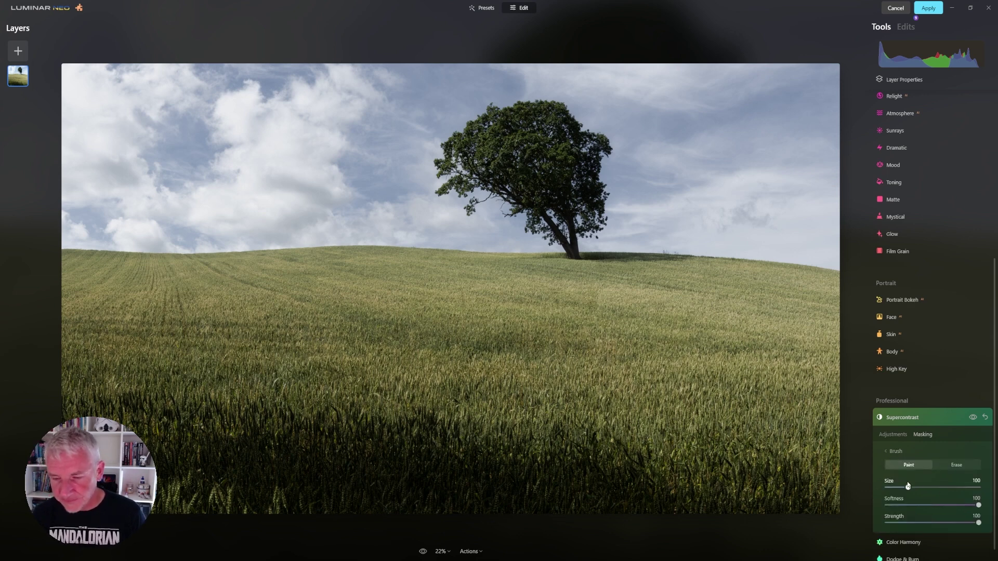
key("bracketright")
key("bracketright")
key("bracketright")
key("bracketright")
key("bracketright")
key("bracketright")
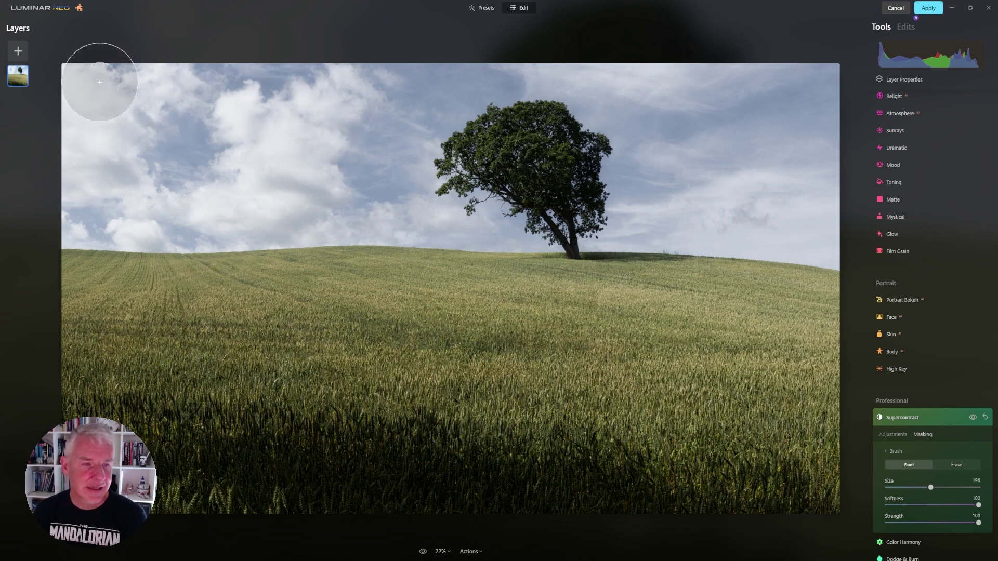
mouse_move(78, 83)
left_mouse_down()
mouse_move(461, 77)
mouse_move(412, 134)
mouse_move(407, 166)
mouse_move(431, 200)
mouse_move(181, 217)
mouse_move(47, 198)
mouse_move(118, 209)
mouse_move(89, 212)
mouse_move(266, 183)
mouse_move(129, 148)
mouse_move(240, 116)
mouse_move(348, 129)
mouse_move(380, 112)
left_mouse_up()
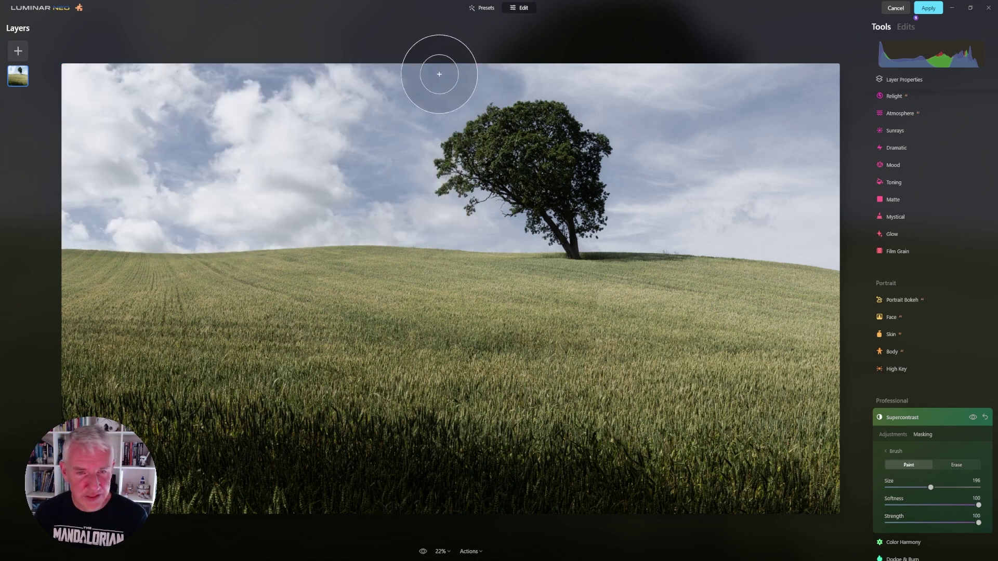
mouse_move(442, 78)
left_mouse_down()
mouse_move(568, 77)
mouse_move(595, 95)
mouse_move(629, 138)
mouse_move(633, 220)
mouse_move(817, 239)
mouse_move(818, 72)
mouse_move(619, 78)
mouse_move(702, 156)
mouse_move(835, 233)
mouse_move(809, 93)
left_mouse_up()
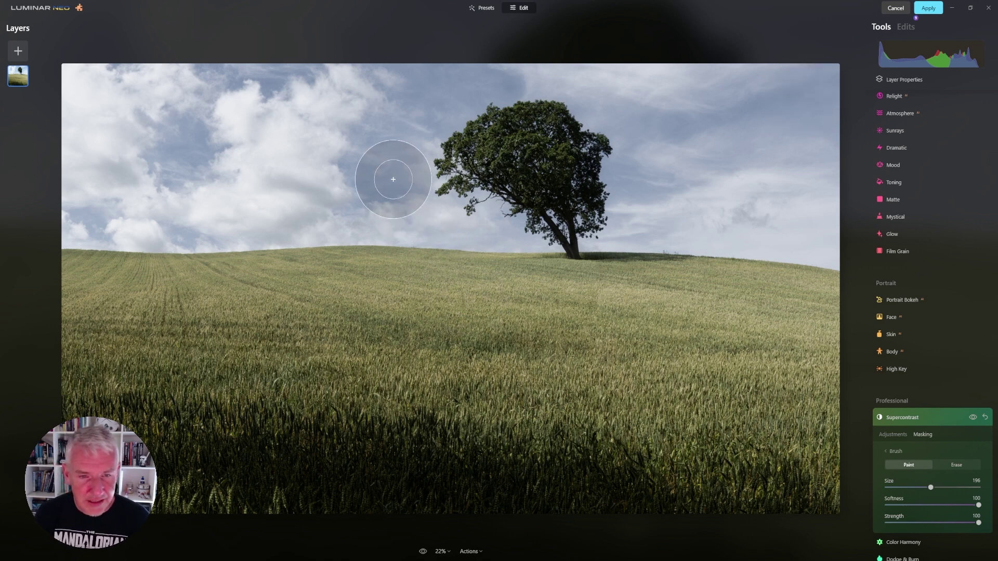
mouse_move(356, 158)
left_mouse_down()
mouse_move(380, 130)
mouse_move(376, 197)
mouse_move(264, 219)
mouse_move(66, 213)
mouse_move(305, 204)
mouse_move(435, 218)
left_mouse_up()
Reduce the mask brush to size 148 and paint the lower sky between the clouds and the tree.
key("bracketleft")
key("bracketleft")
key("bracketleft")
key("bracketleft")
key("bracketleft")
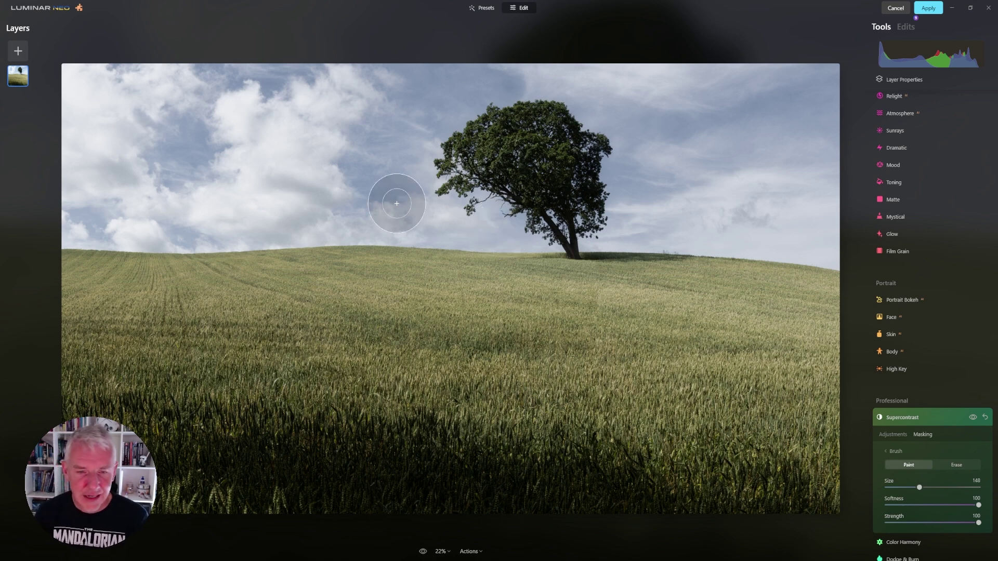
mouse_move(410, 214)
left_mouse_down()
mouse_move(483, 209)
mouse_move(523, 234)
mouse_move(439, 227)
left_mouse_up()
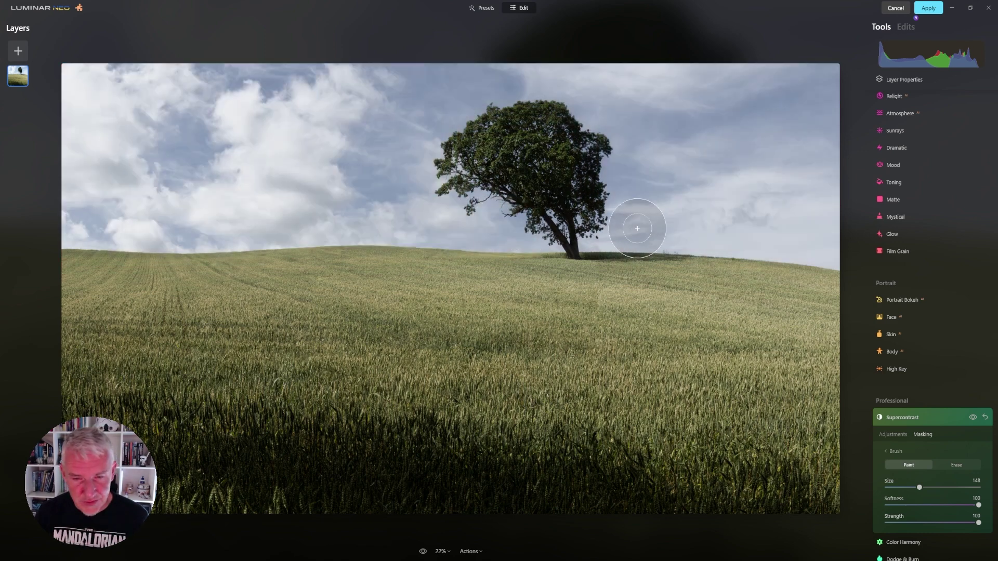
Reduce the mask brush to size 64, paint the sky around the trunk and along the horizon, and close Supercontrast.
key("bracketleft")
key("bracketleft")
key("bracketleft")
key("bracketleft")
mouse_move(603, 241)
left_mouse_down()
mouse_move(582, 242)
mouse_move(662, 243)
mouse_move(497, 238)
left_mouse_up()
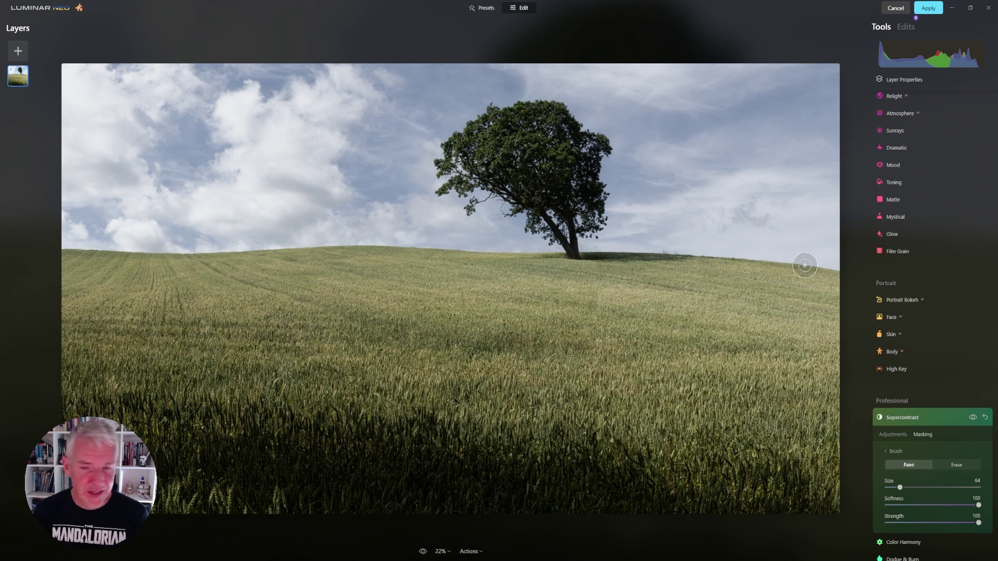
left_click(906, 418)
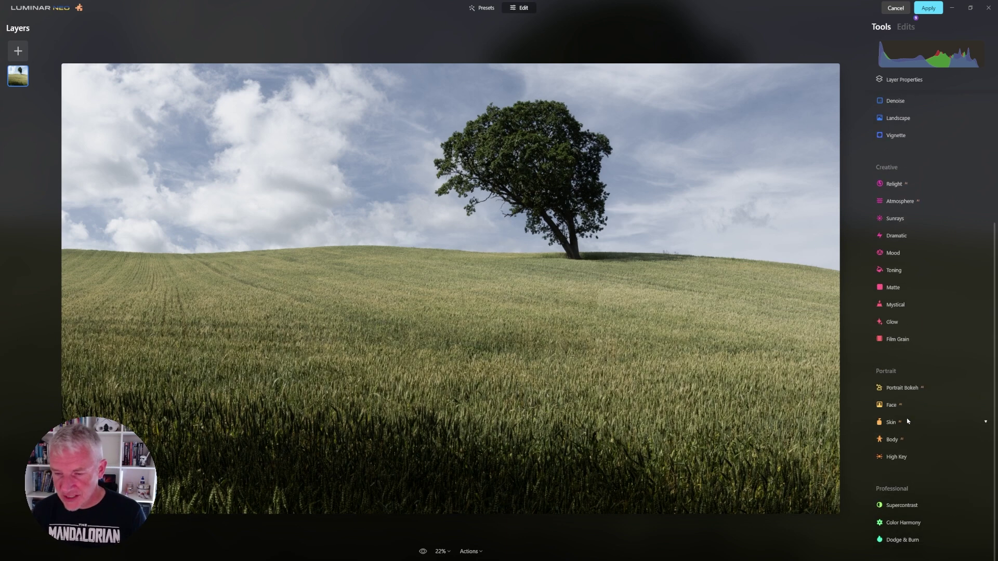
Set the Color Contrast amount to 64 in Color Harmony and compare the photo with and without it.
left_click(911, 526)
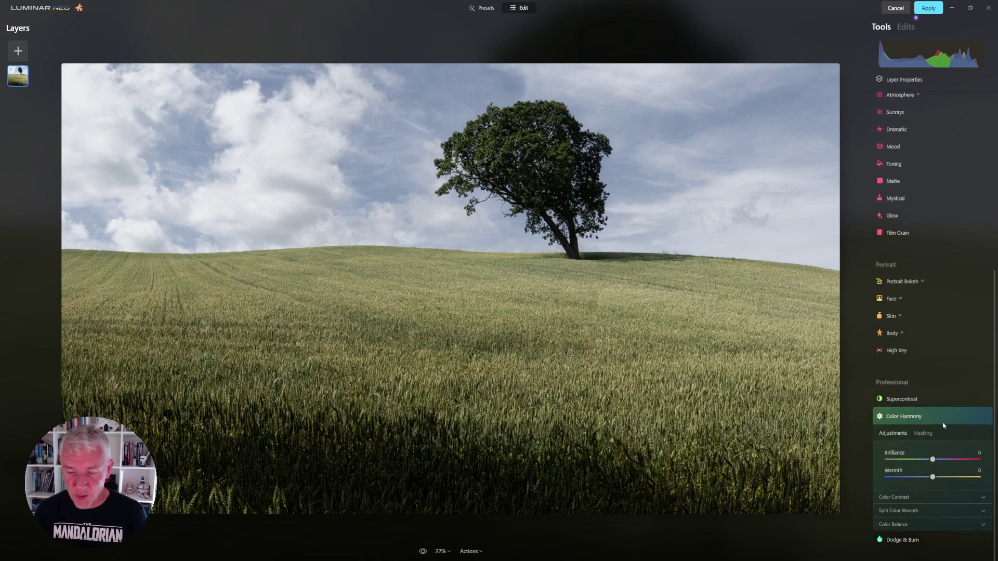
left_click(947, 497)
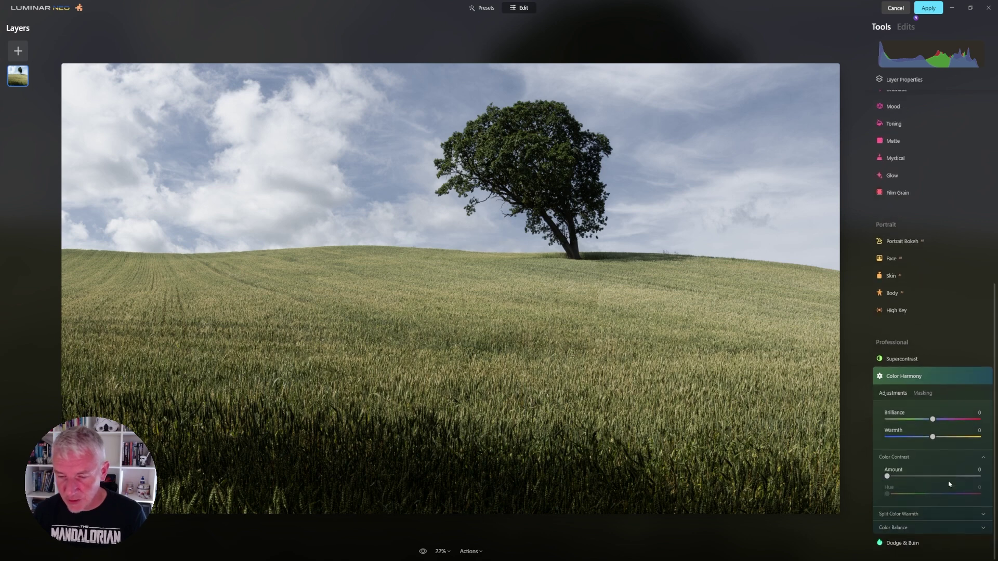
left_click(982, 515)
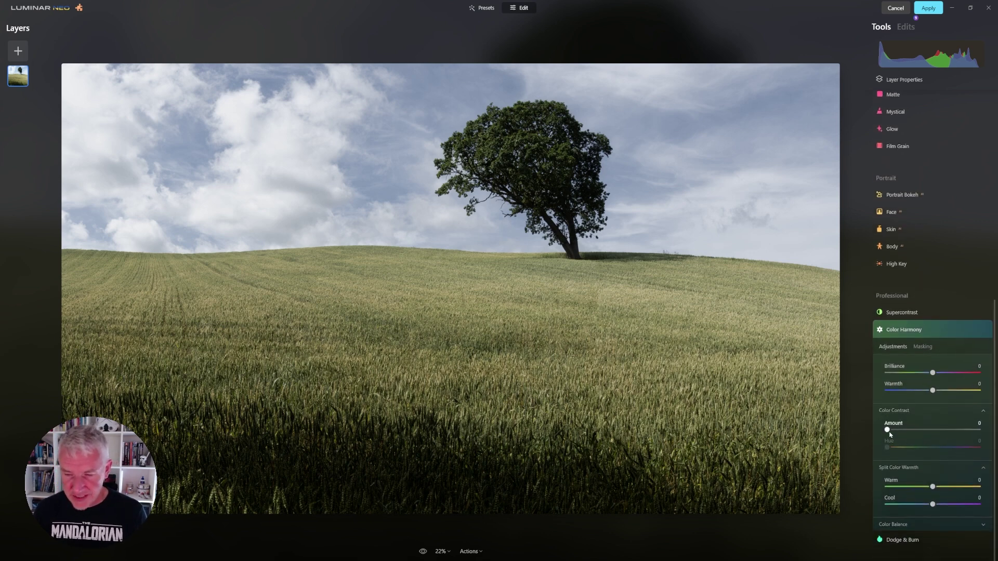
left_click_drag(887, 431, 947, 432)
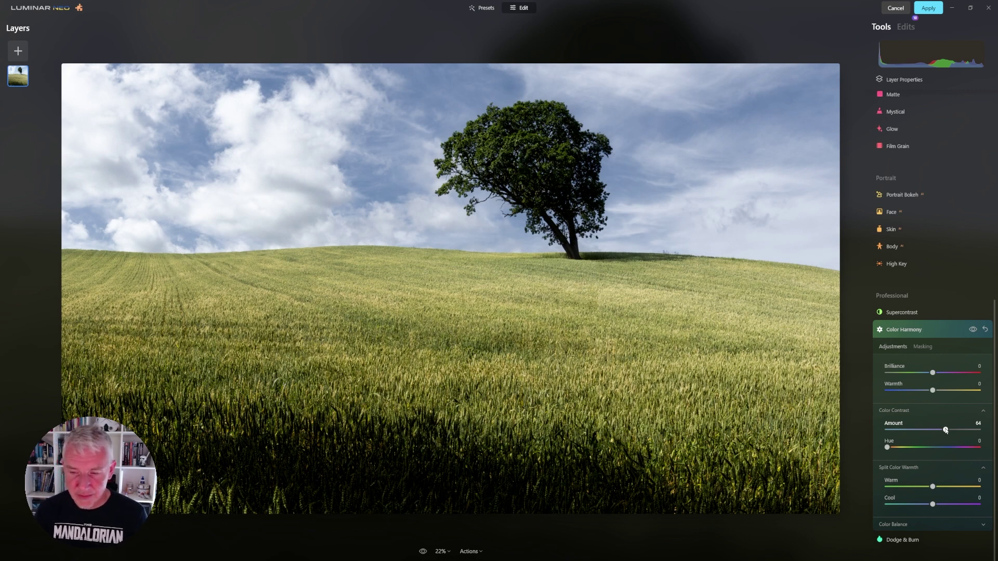
left_click(973, 330)
left_click(973, 330)
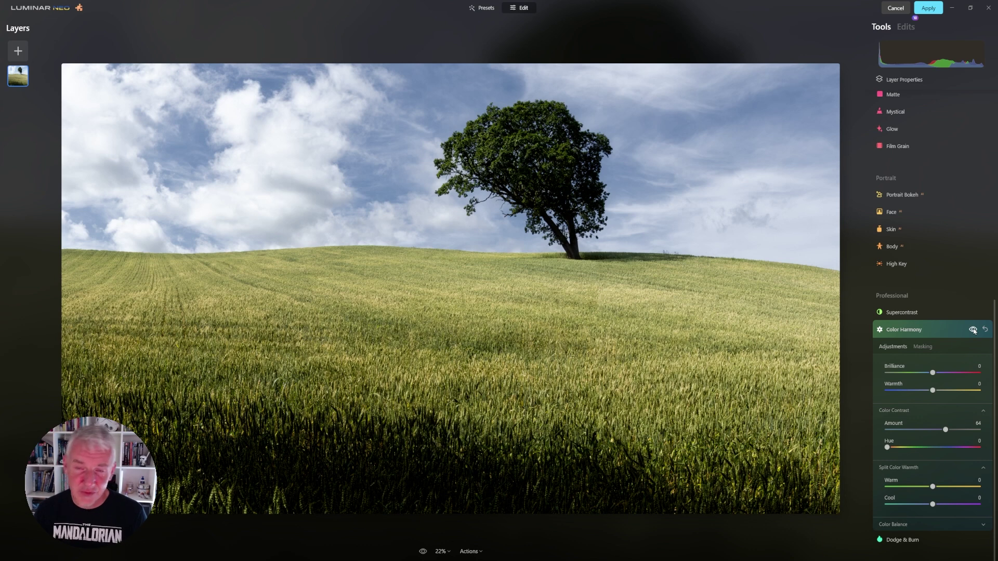
left_click(973, 330)
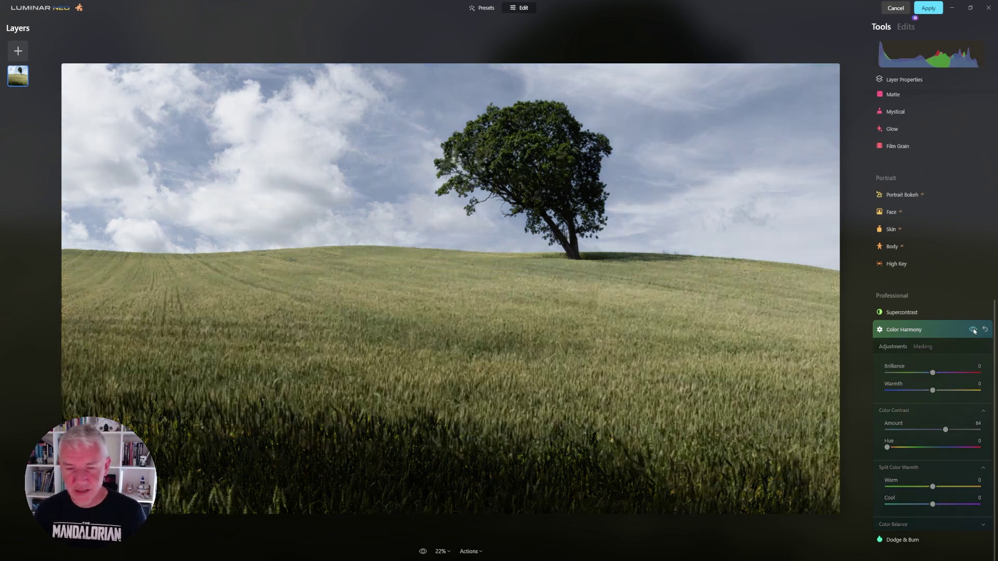
left_click(973, 330)
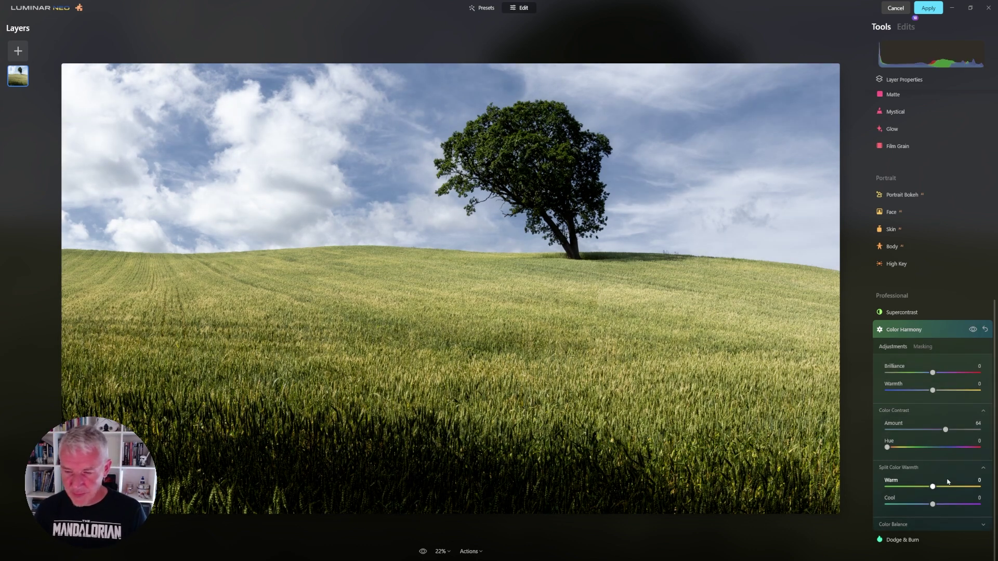
Lower the Color Contrast amount to 42 and compare the whole edit with the original photo.
left_click_drag(945, 431, 926, 430)
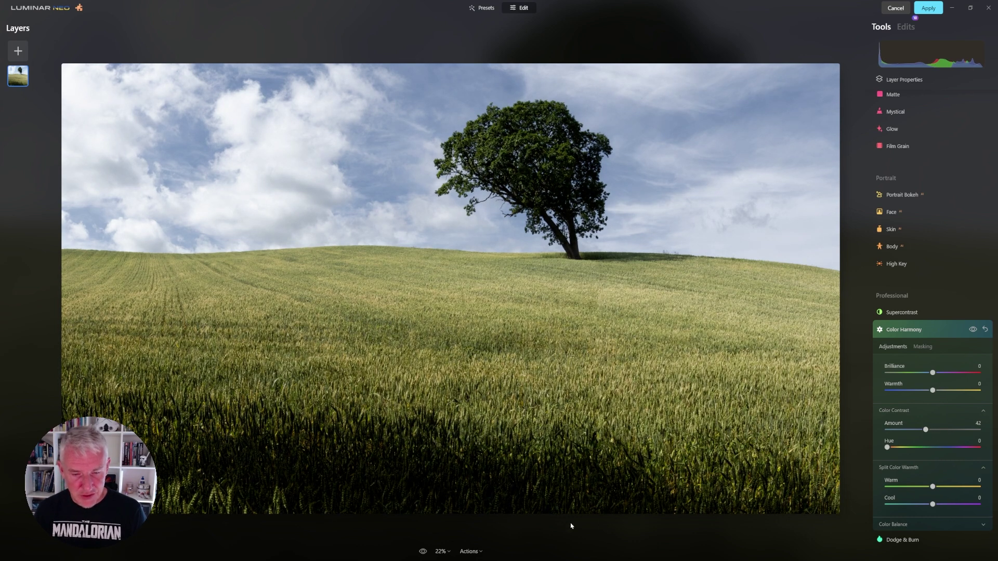
left_click(422, 551)
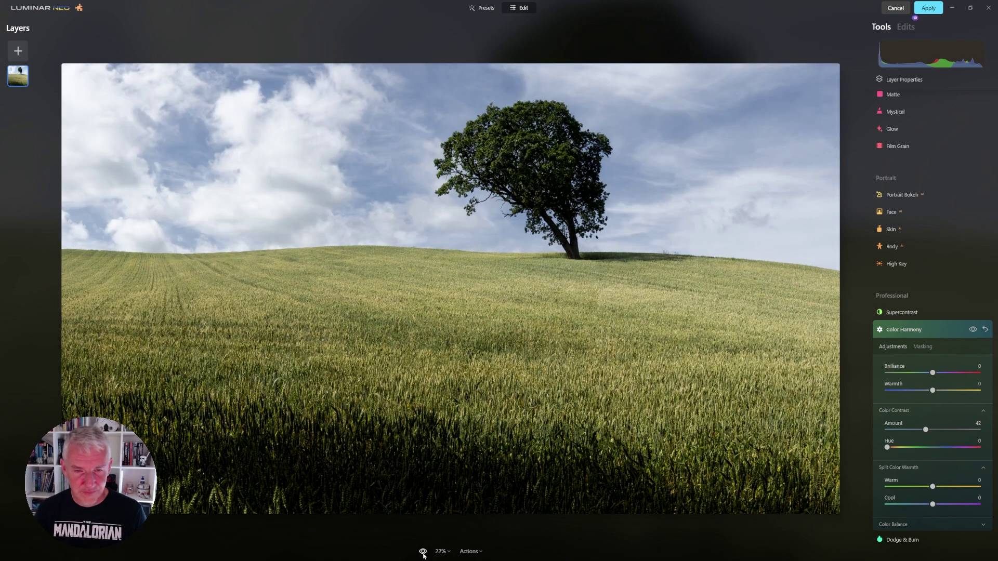
left_click(423, 554)
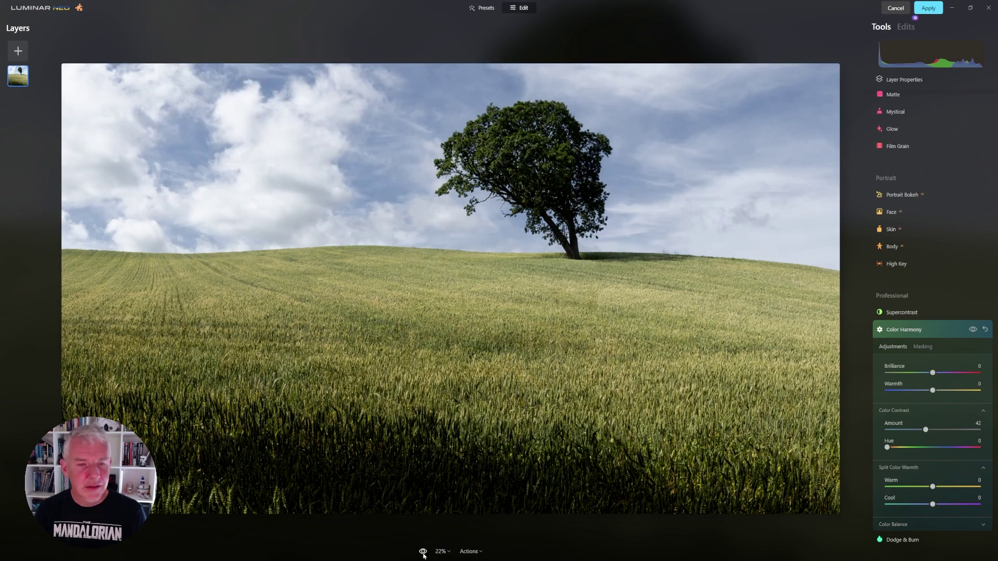
left_click(423, 553)
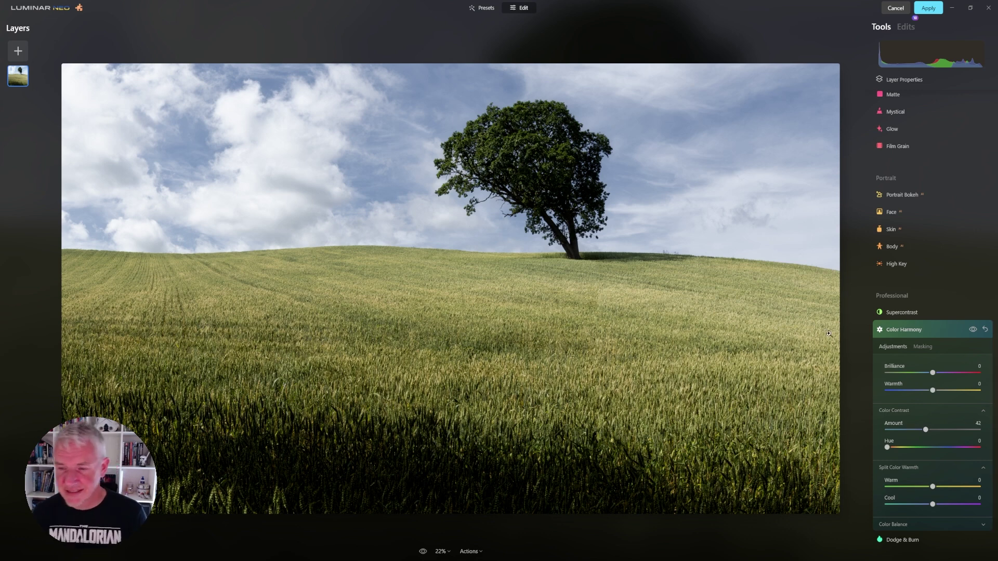
Close Color Harmony, set the Structure amount to 17 and compare the photo with and without it.
left_click(896, 330)
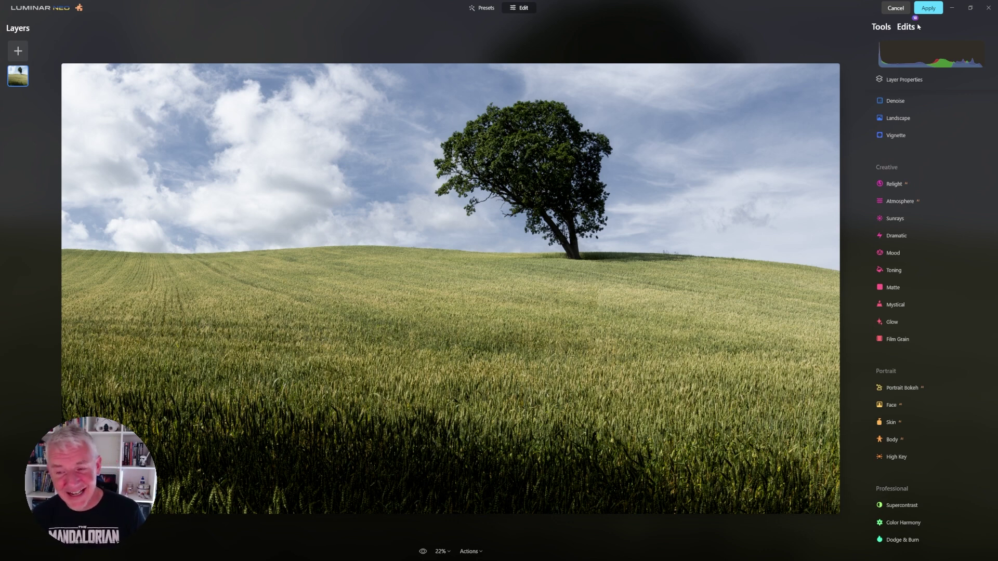
scroll(945, 213, "up", 5)
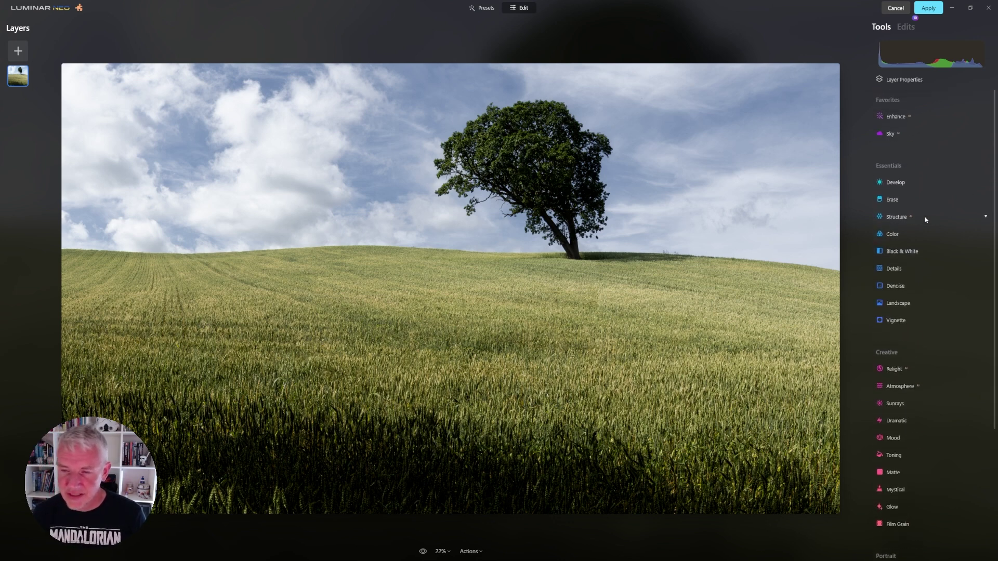
left_click(941, 215)
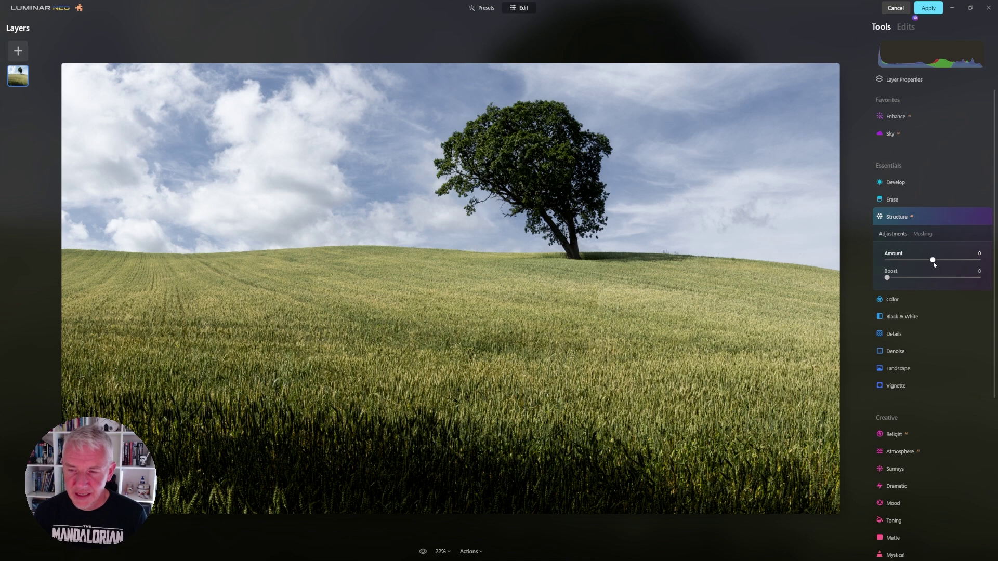
mouse_move(934, 262)
left_mouse_down()
mouse_move(947, 264)
mouse_move(908, 263)
mouse_move(939, 261)
left_mouse_up()
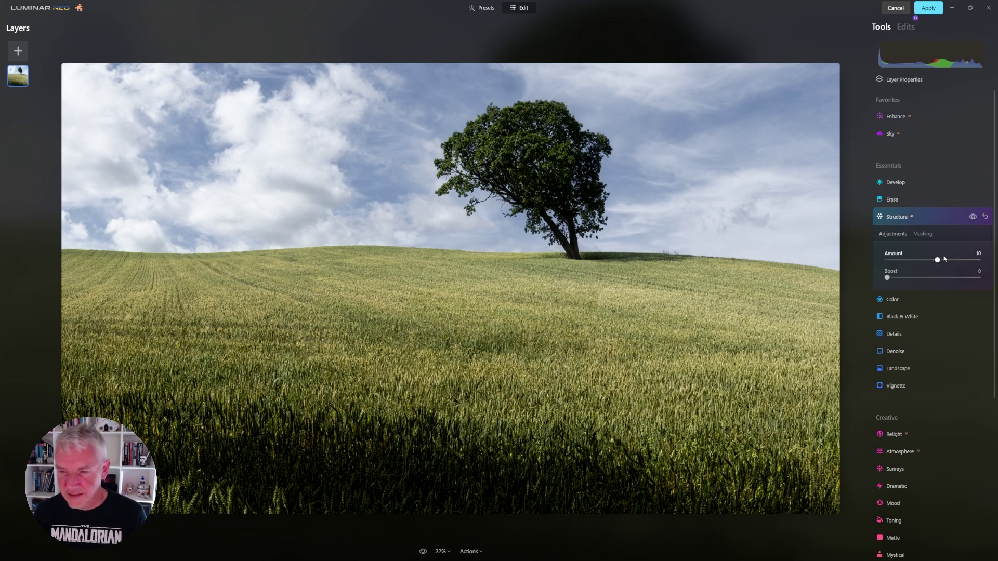
left_click_drag(939, 261, 942, 262)
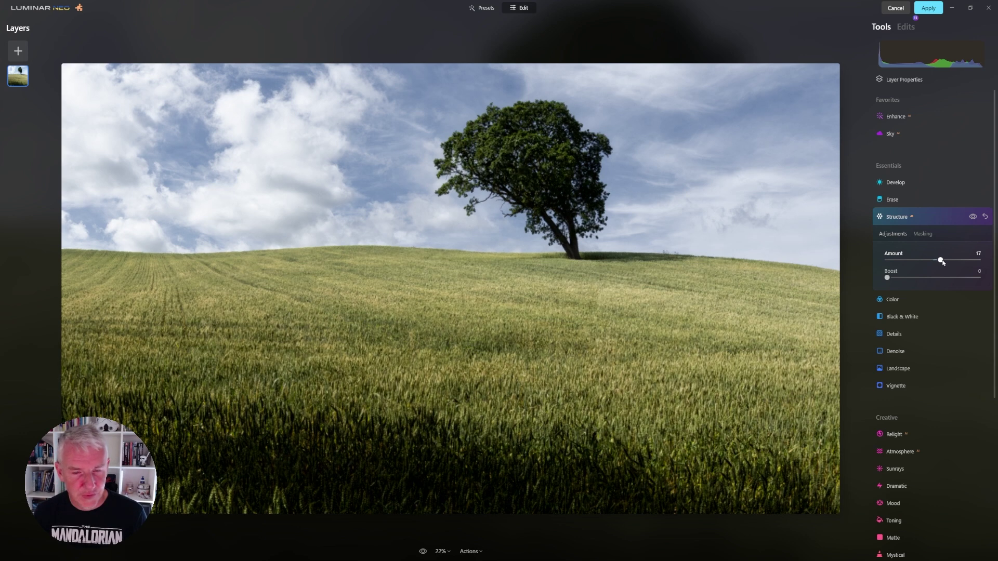
left_click(974, 222)
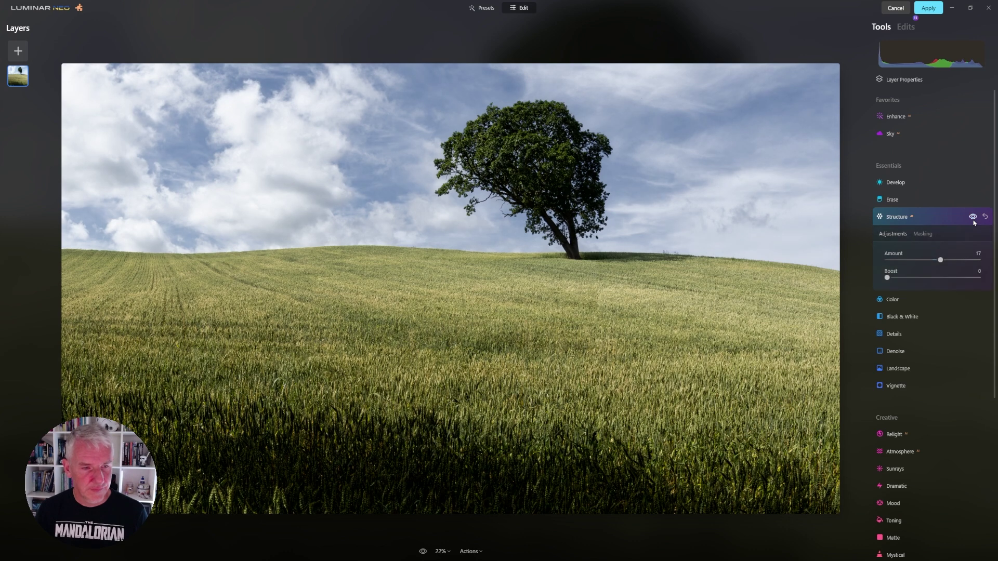
left_click(974, 222)
left_click(974, 222)
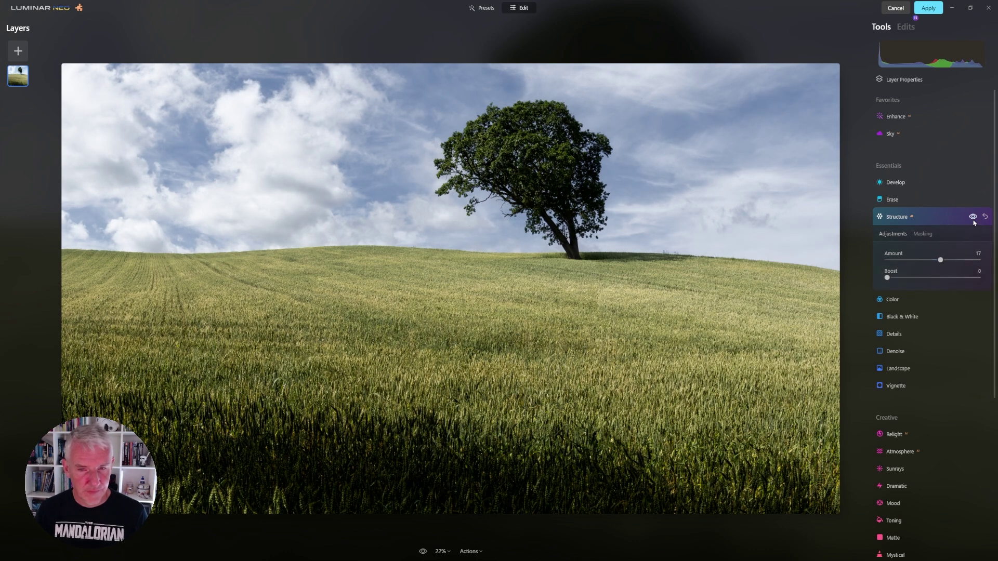
Start a brush mask for Structure, enlarge the brush to size 196 and paint over the tree's crown.
left_click(923, 234)
scroll(951, 208, "down", 2)
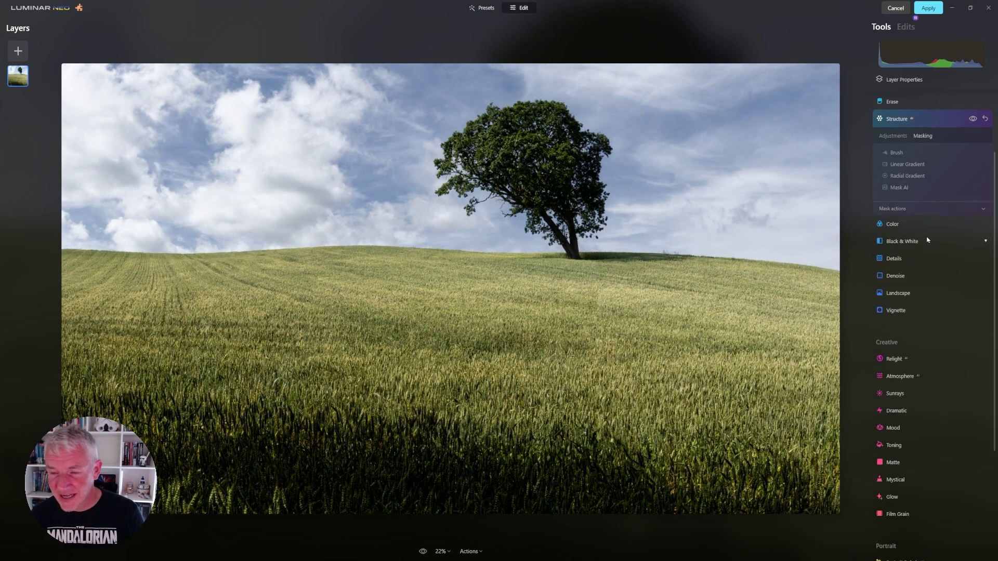
left_click(896, 149)
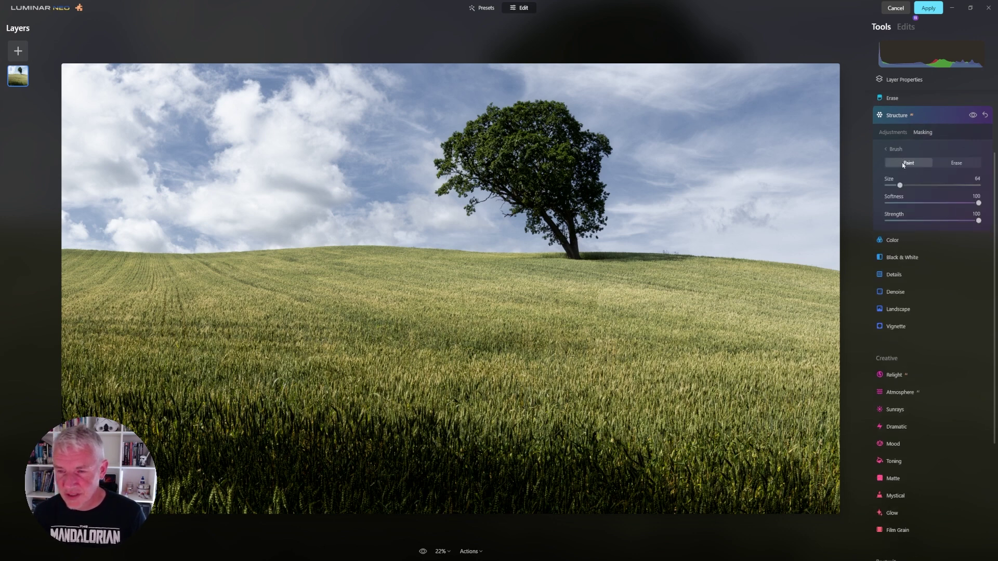
key("bracketright")
key("bracketright")
key("bracketright")
key("bracketright")
key("bracketright")
key("bracketright")
key("bracketright")
key("bracketright")
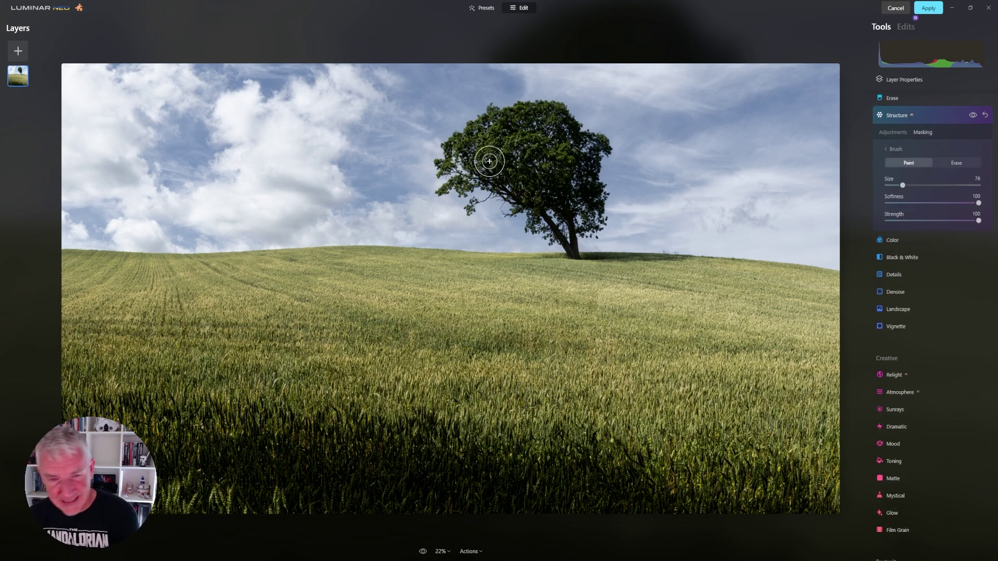
key("bracketright")
key("bracketright")
key("bracketright")
key("bracketright")
key("bracketright")
key("bracketright")
key("bracketright")
key("bracketright")
key("bracketright")
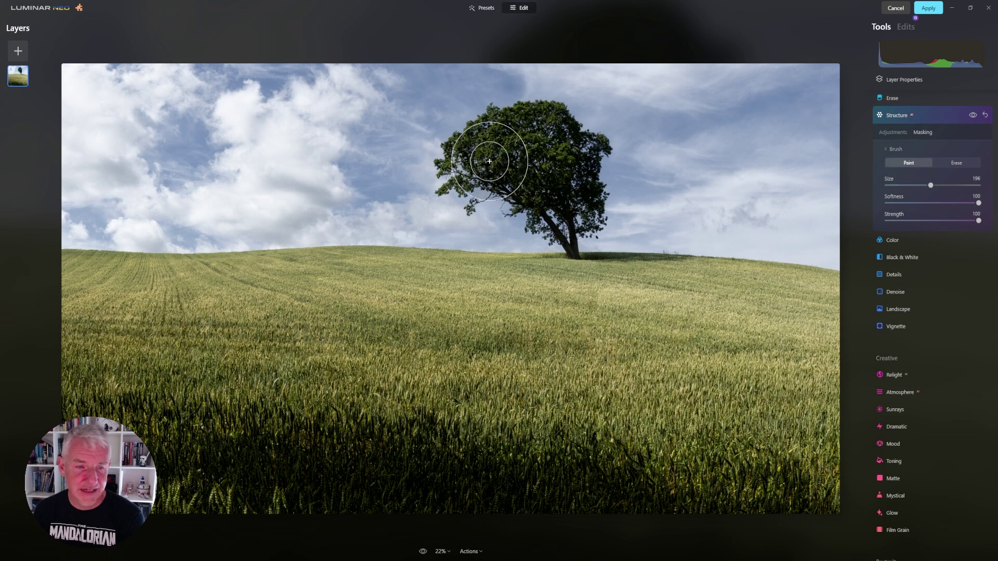
left_click_drag(491, 158, 537, 118)
Enlarge the Structure mask brush to size 292 and paint across the upper sky on both sides of the tree.
key("bracketright")
key("bracketright")
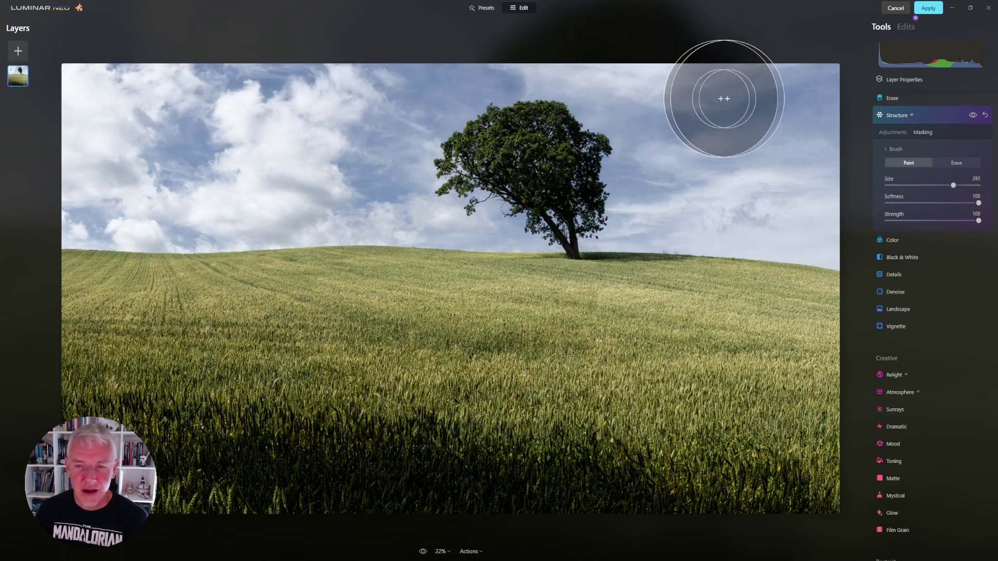
mouse_move(793, 100)
left_mouse_down()
mouse_move(106, 102)
mouse_move(79, 110)
mouse_move(75, 178)
mouse_move(106, 197)
mouse_move(609, 200)
mouse_move(808, 226)
mouse_move(820, 207)
mouse_move(818, 63)
mouse_move(334, 171)
mouse_move(224, 174)
mouse_move(108, 119)
mouse_move(83, 86)
mouse_move(64, 215)
mouse_move(429, 192)
mouse_move(559, 207)
mouse_move(697, 202)
mouse_move(833, 220)
mouse_move(811, 42)
mouse_move(410, 94)
left_mouse_up()
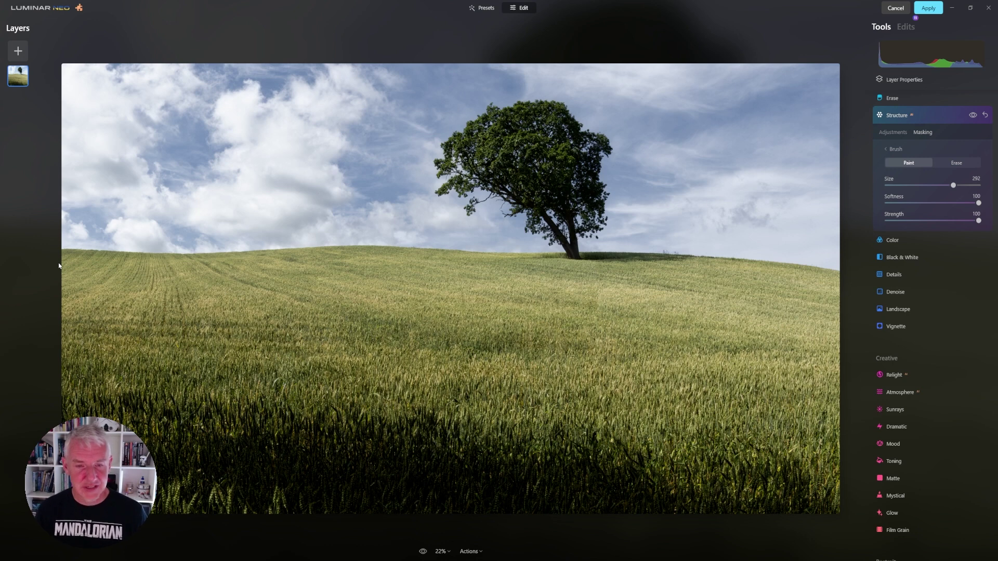
Compare the whole edit with the original photo.
left_click(423, 552)
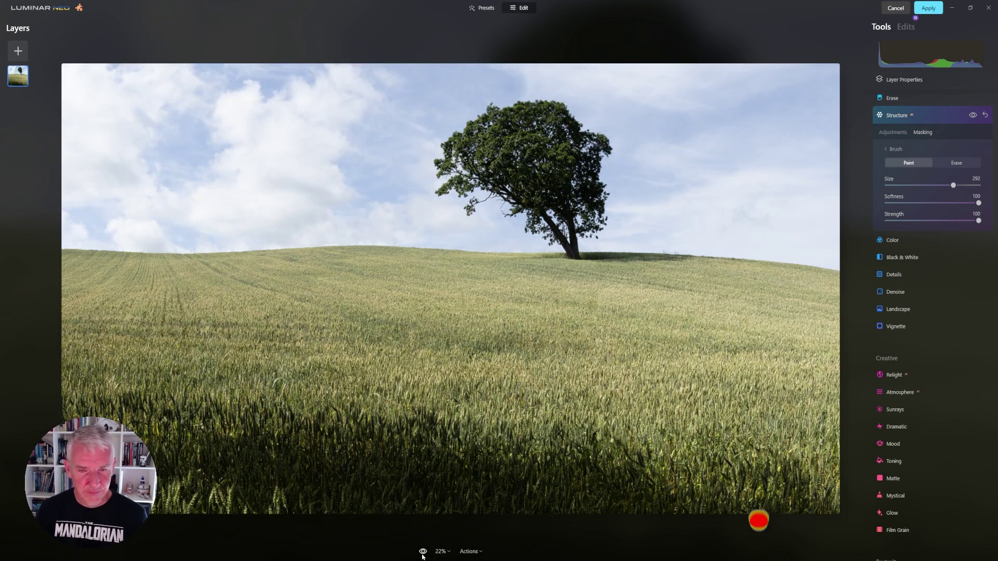
left_click(422, 552)
left_click(422, 553)
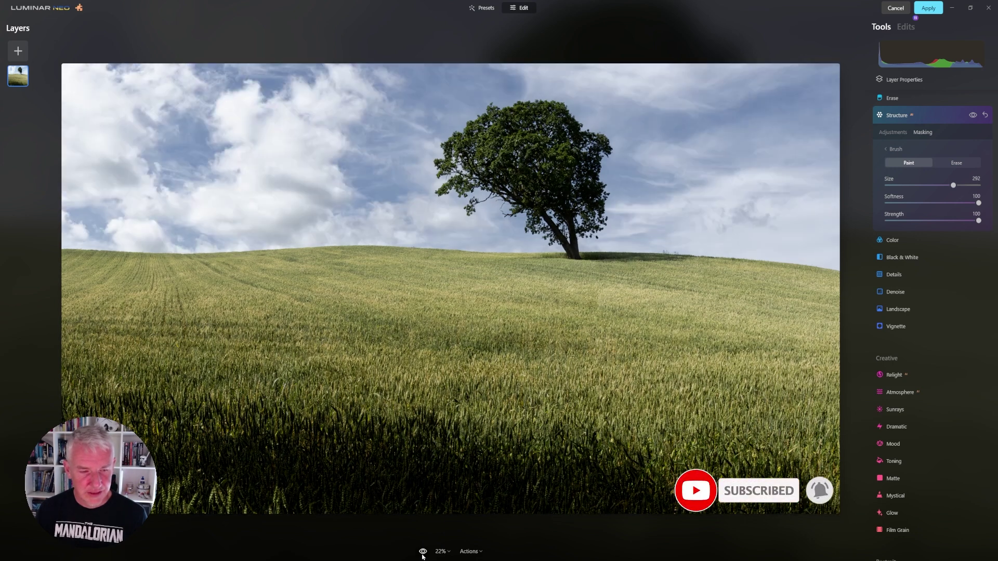
left_click(423, 553)
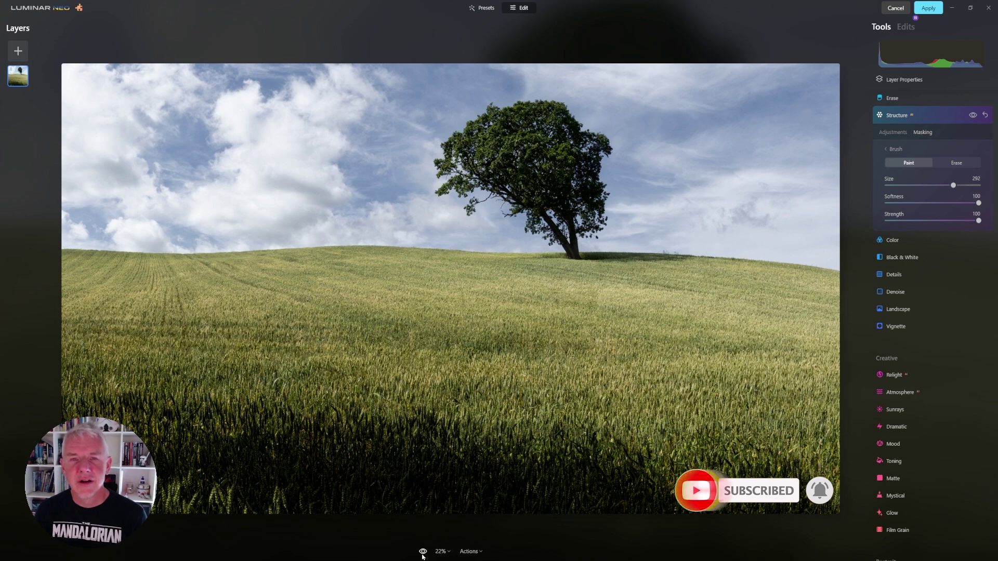